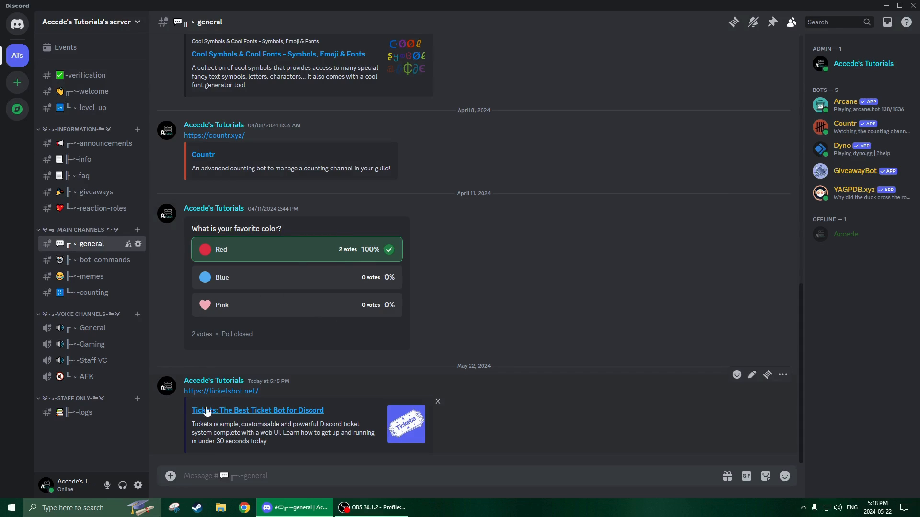
{"action": "left_click", "coordinate": [217, 392]}
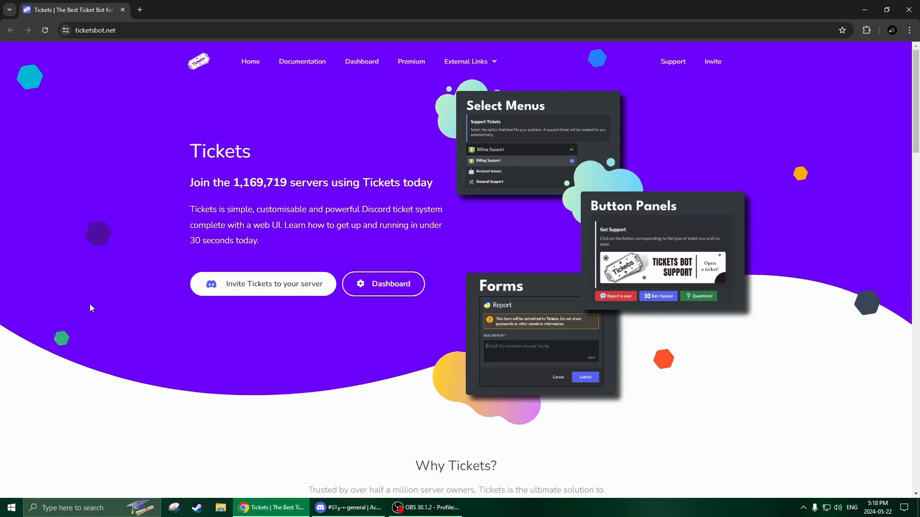
{"action": "left_click", "coordinate": [272, 286]}
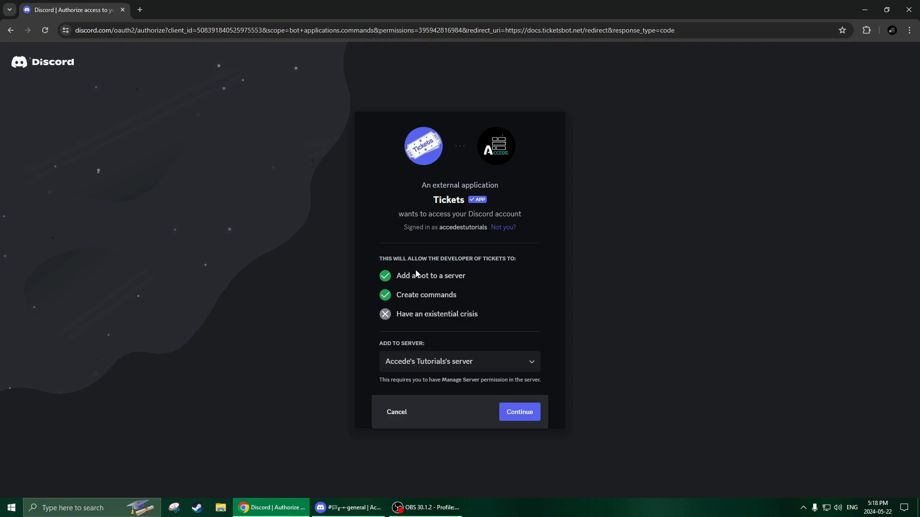
{"action": "left_click", "coordinate": [524, 414]}
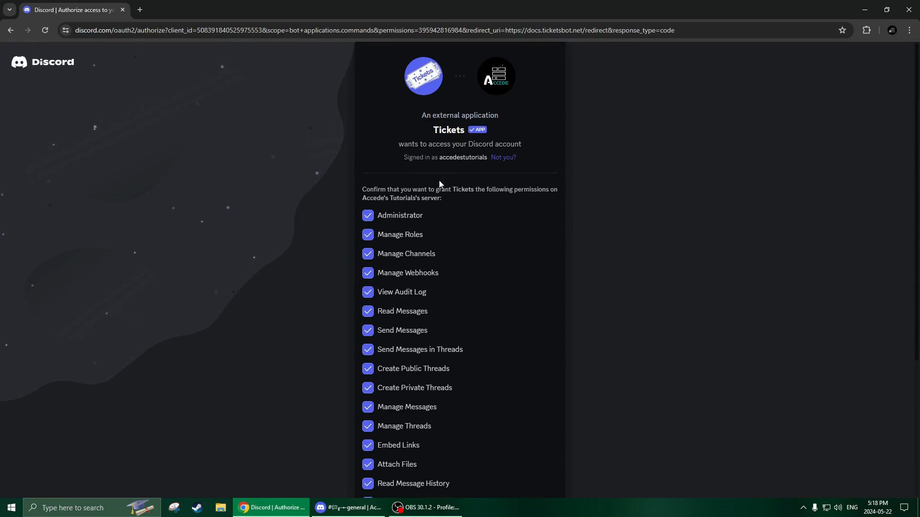
- Review the permissions requested by Tickets, authorize all of them including Administrator, and complete the human check
{"action": "scroll", "coordinate": [402, 304], "scroll_direction": "down", "scroll_amount": 3}
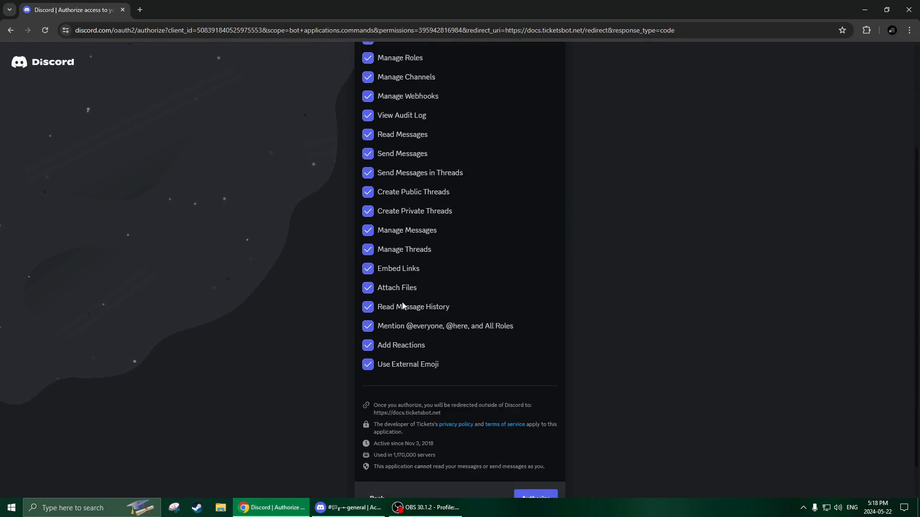
{"action": "scroll", "coordinate": [402, 303], "scroll_direction": "up", "scroll_amount": 3}
{"action": "scroll", "coordinate": [394, 246], "scroll_direction": "down", "scroll_amount": 5}
{"action": "scroll", "coordinate": [403, 287], "scroll_direction": "up", "scroll_amount": 5}
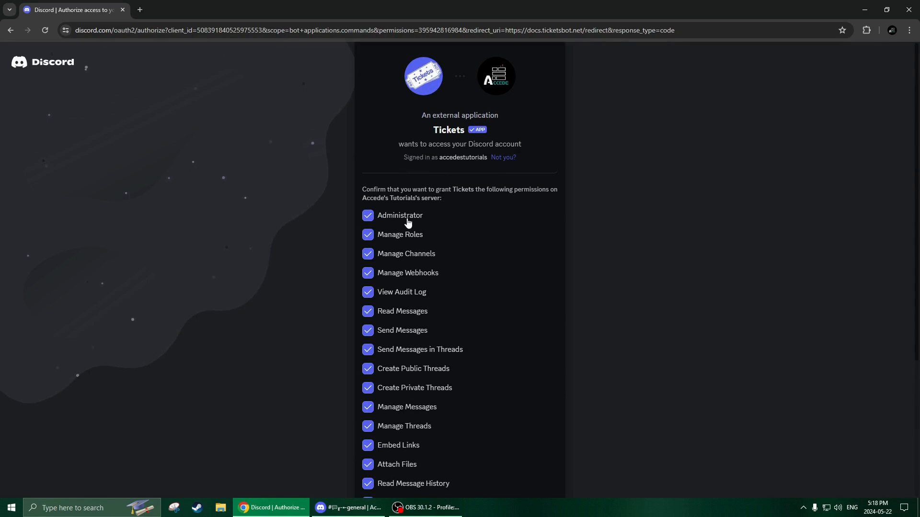
{"action": "scroll", "coordinate": [420, 221], "scroll_direction": "down", "scroll_amount": 5}
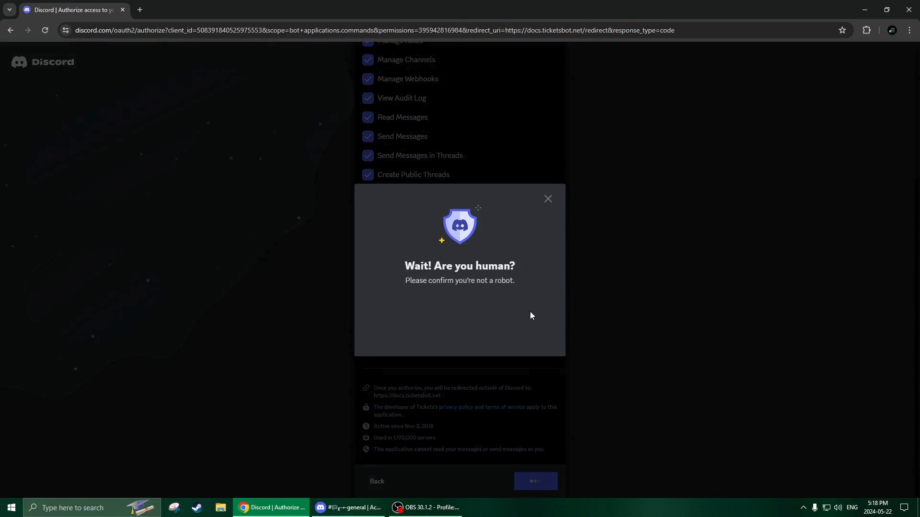
{"action": "left_click", "coordinate": [408, 318]}
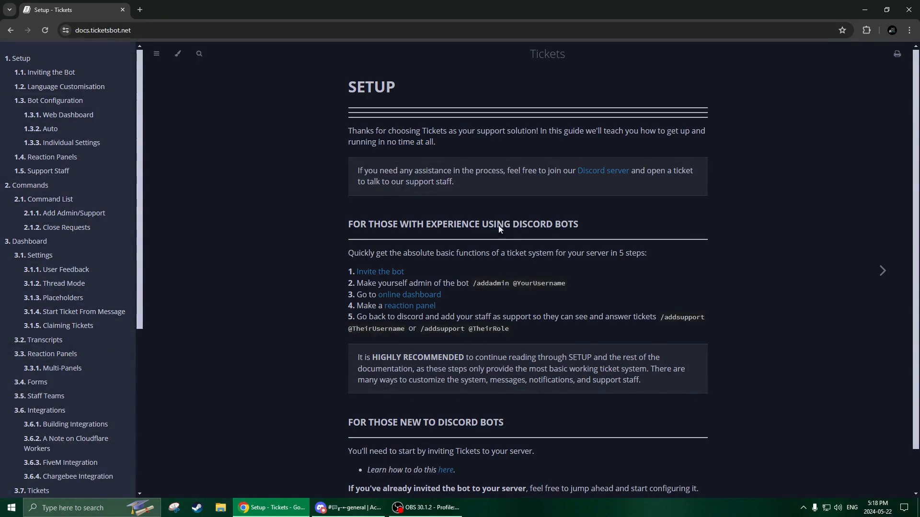
- Switch to Discord and check the logs channel for the Tickets bot's arrival, then return to the general channel
{"action": "left_click", "coordinate": [347, 509]}
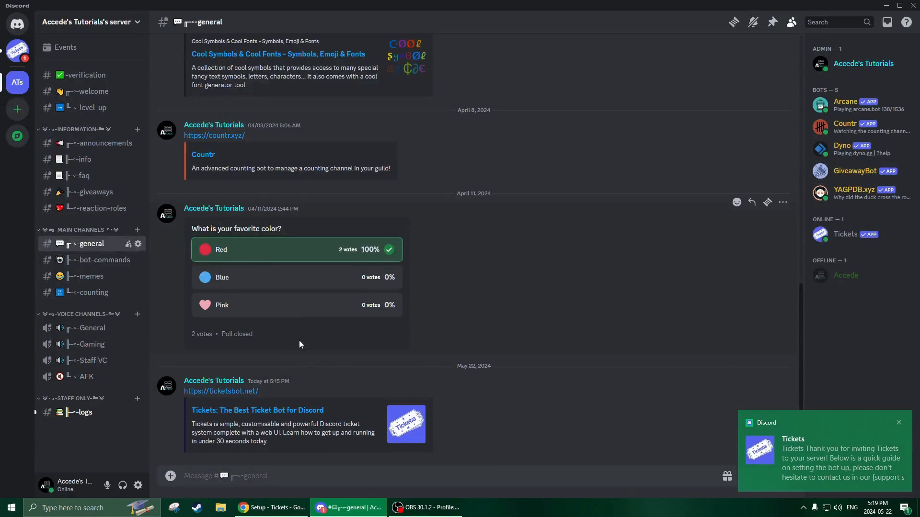
{"action": "left_click", "coordinate": [96, 414]}
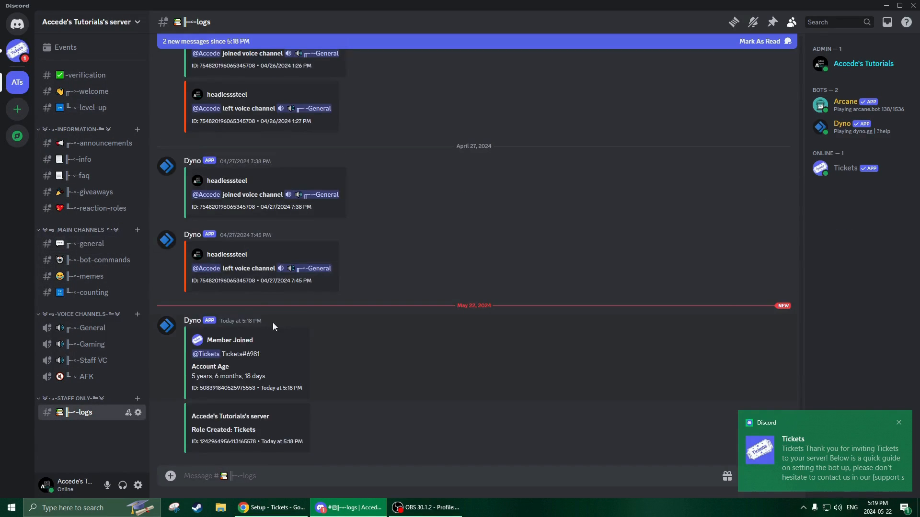
{"action": "left_click", "coordinate": [79, 244]}
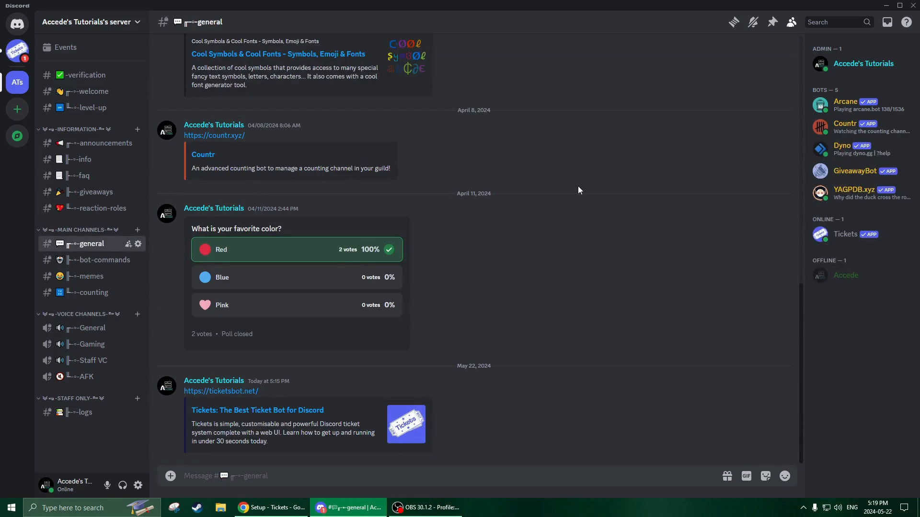
- Assign the Bots role to the Tickets bot in the server
{"action": "right_click", "coordinate": [825, 235]}
{"action": "mouse_move", "coordinate": [861, 481]}
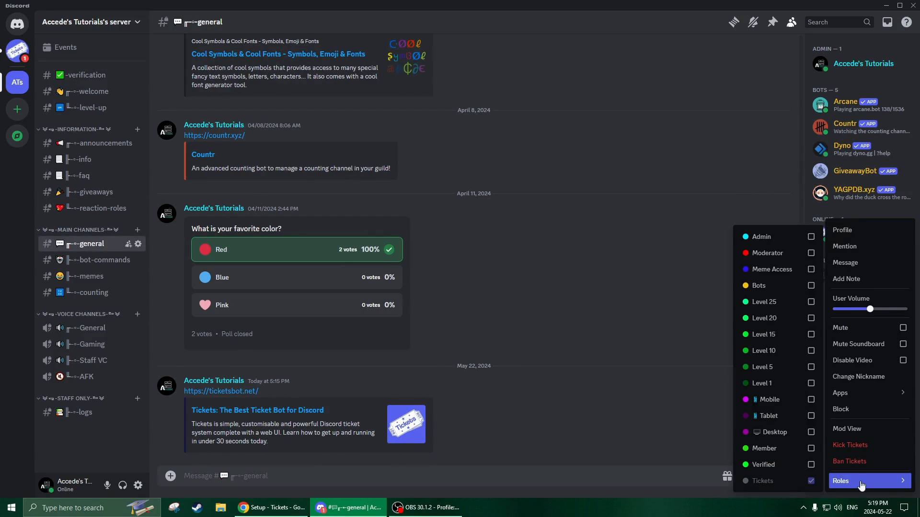
{"action": "left_click", "coordinate": [776, 287]}
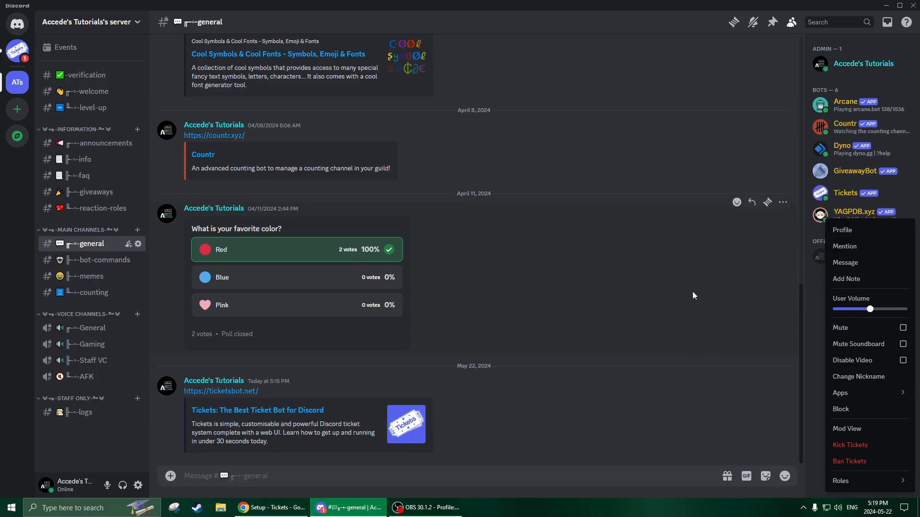
{"action": "left_click", "coordinate": [692, 291]}
{"action": "left_click", "coordinate": [845, 214]}
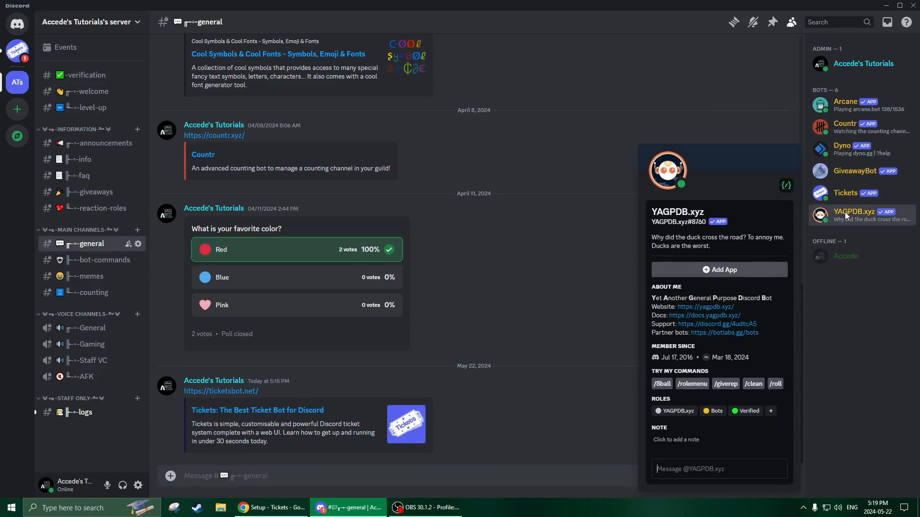
{"action": "left_click", "coordinate": [844, 211]}
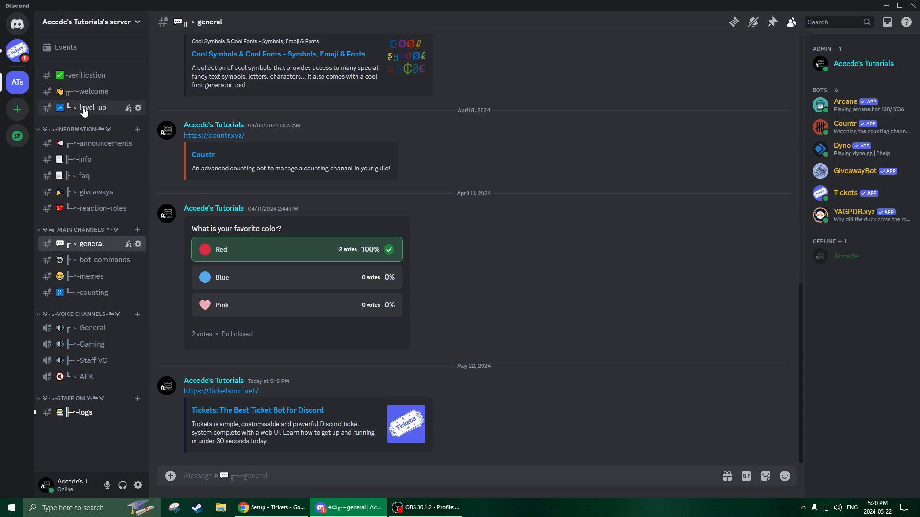
- Try to make the server owner's account a Tickets administrator with /addadmin in the bot-commands channel
{"action": "left_click", "coordinate": [93, 265]}
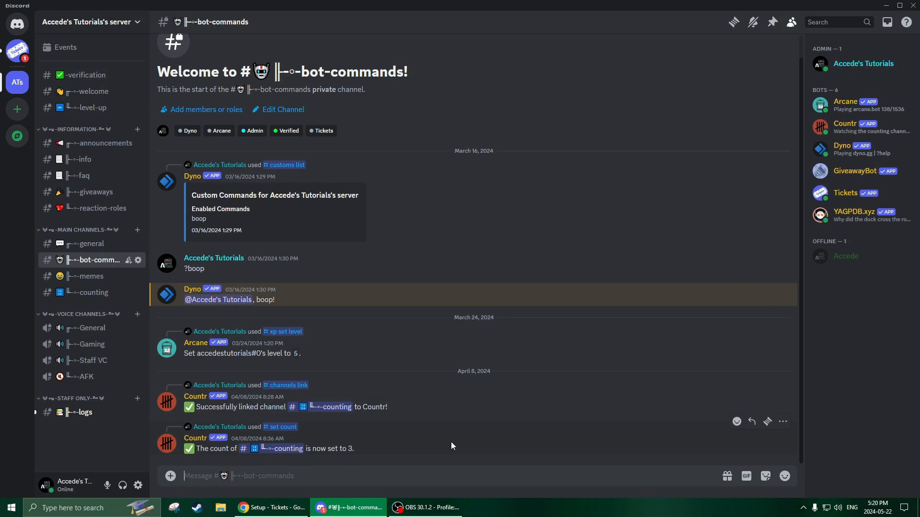
{"action": "type", "text": "/addadmin"}
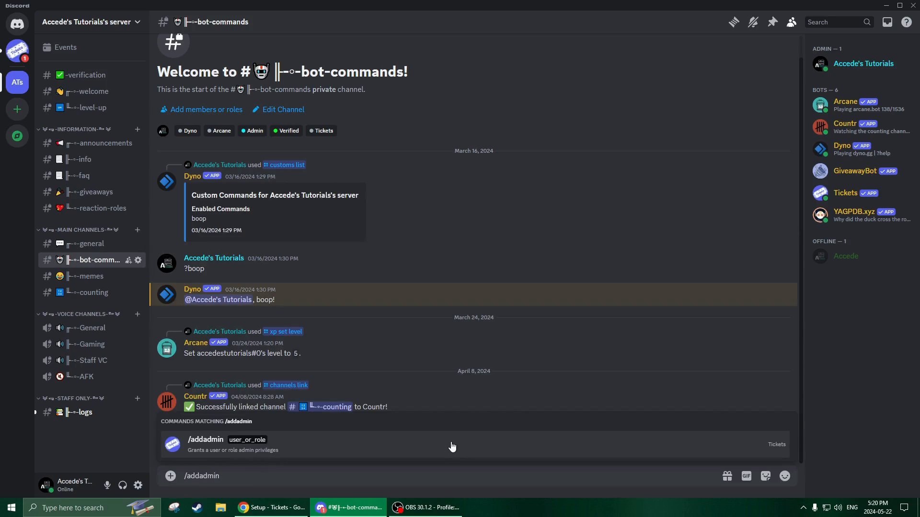
{"action": "left_click", "coordinate": [452, 446]}
{"action": "type", "text": "accede"}
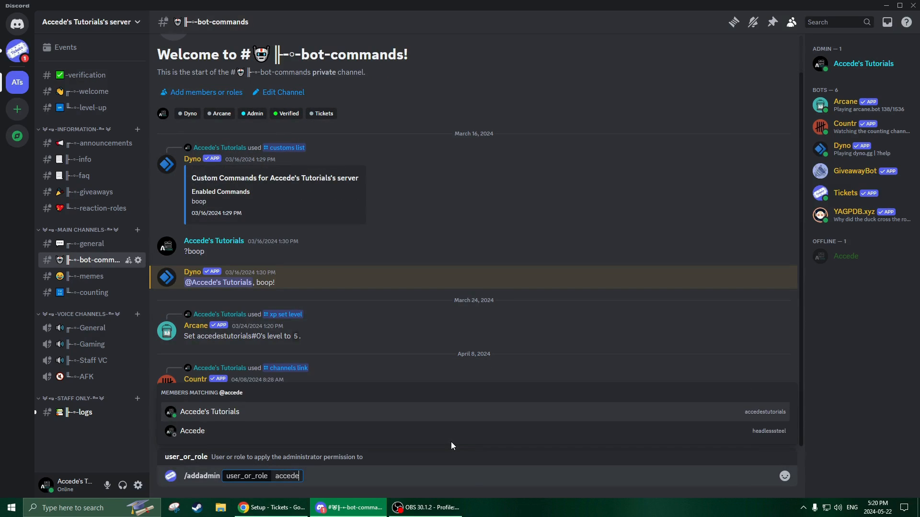
{"action": "key", "text": "Return"}
{"action": "key", "text": "Return"}
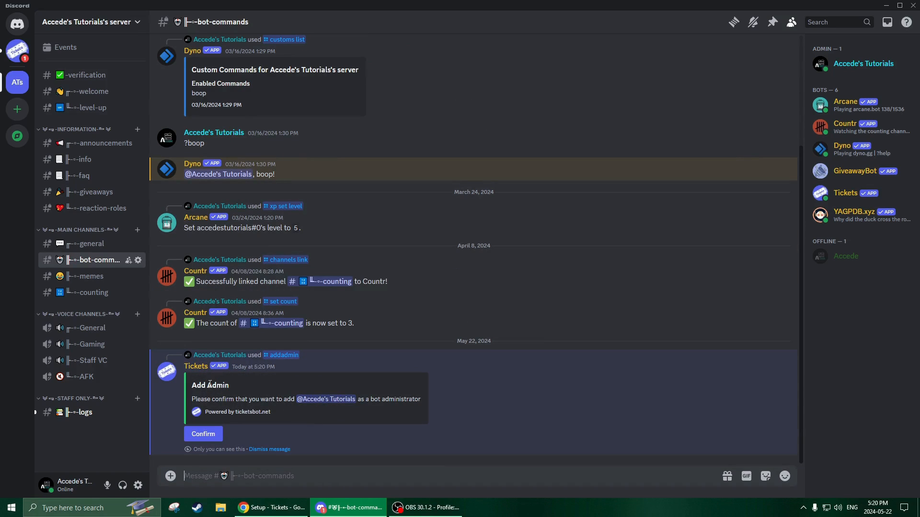
{"action": "left_click", "coordinate": [204, 434]}
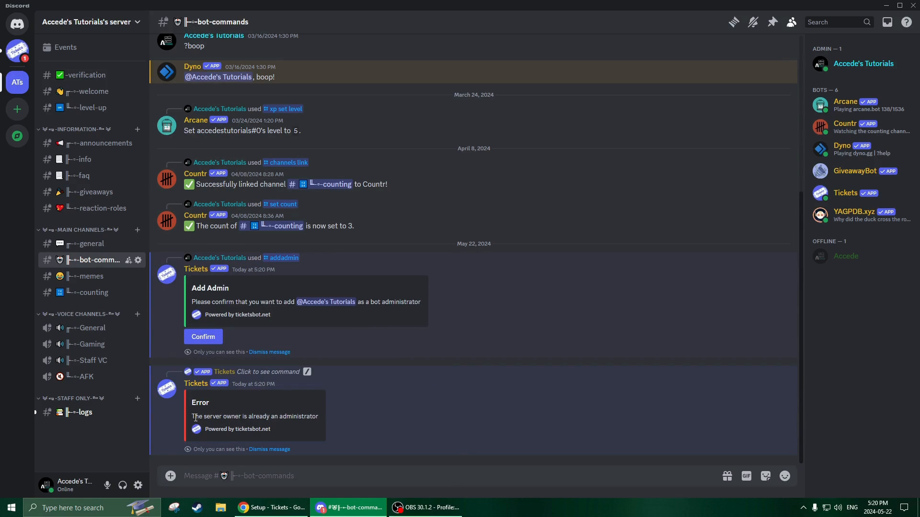
- Read the Tickets bot's reply and dismiss both of its messages in the bot-commands channel
{"action": "left_click_drag", "start_coordinate": [196, 418], "coordinate": [218, 417]}
{"action": "left_click", "coordinate": [209, 417]}
{"action": "left_click", "coordinate": [208, 417]}
{"action": "left_click_drag", "start_coordinate": [191, 403], "coordinate": [279, 426]}
{"action": "left_click", "coordinate": [279, 427]}
{"action": "left_click_drag", "start_coordinate": [187, 399], "coordinate": [327, 424]}
{"action": "left_click", "coordinate": [297, 431]}
{"action": "left_click", "coordinate": [265, 350]}
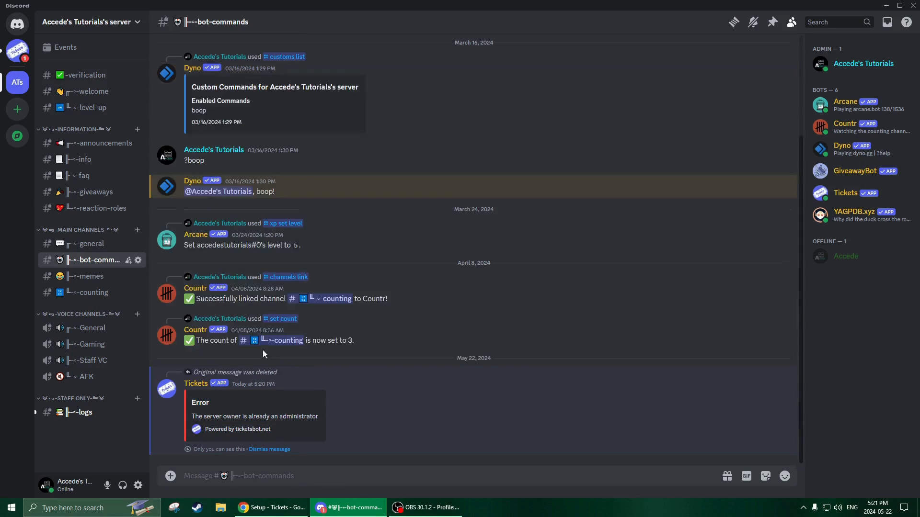
{"action": "left_click", "coordinate": [270, 450]}
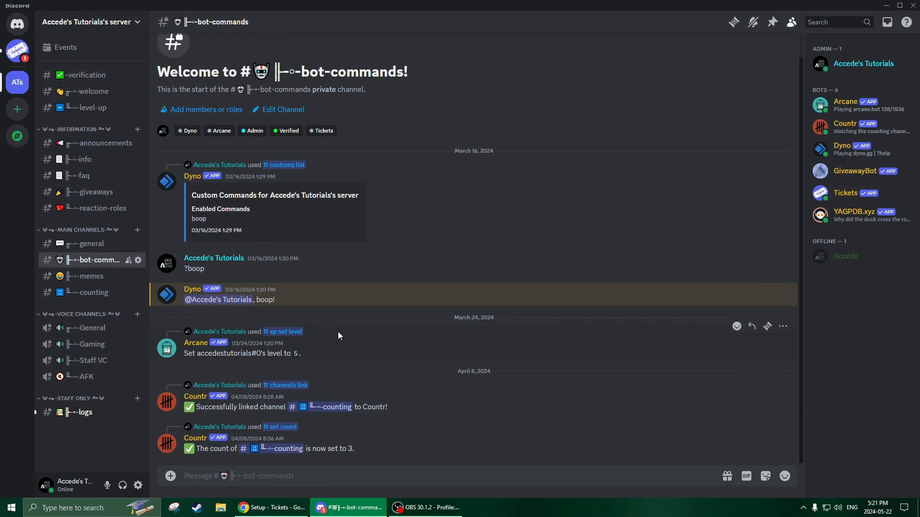
- Create a public text channel named create-a-ticket outside any category
{"action": "right_click", "coordinate": [77, 65]}
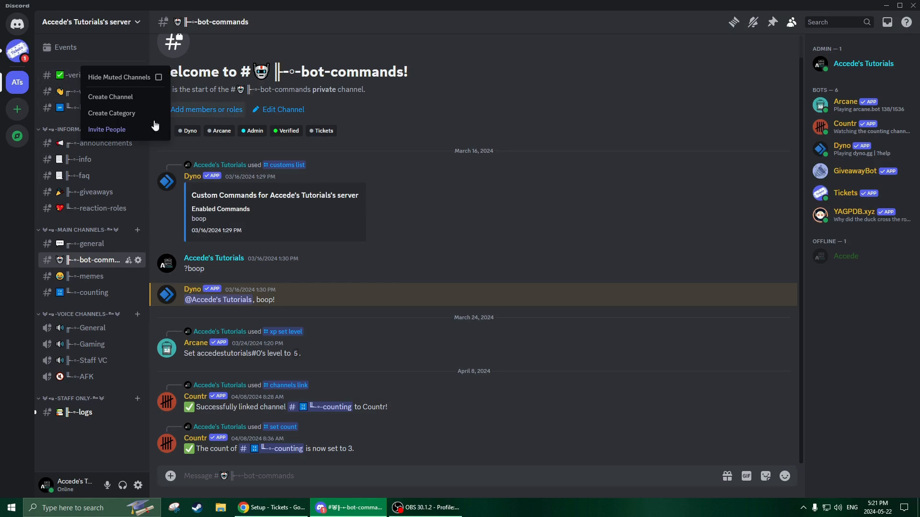
{"action": "left_click", "coordinate": [126, 97]}
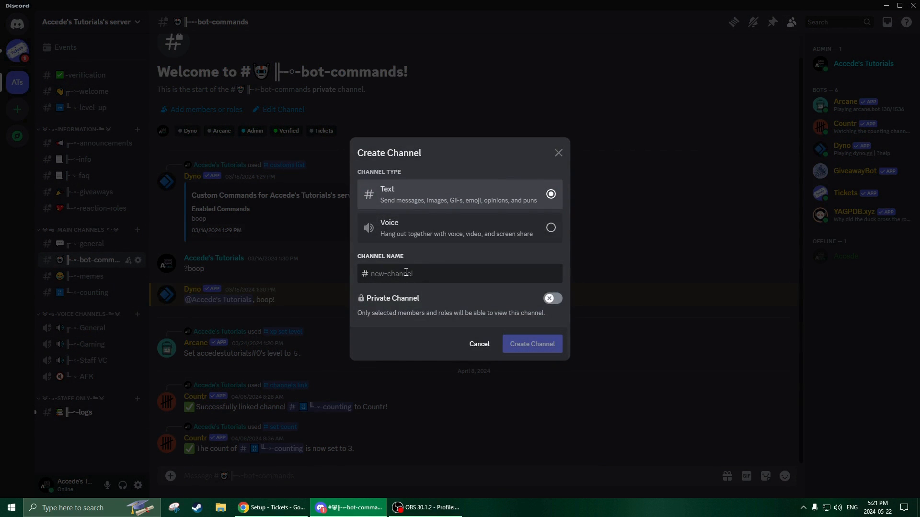
{"action": "type", "text": "create-a-ticket"}
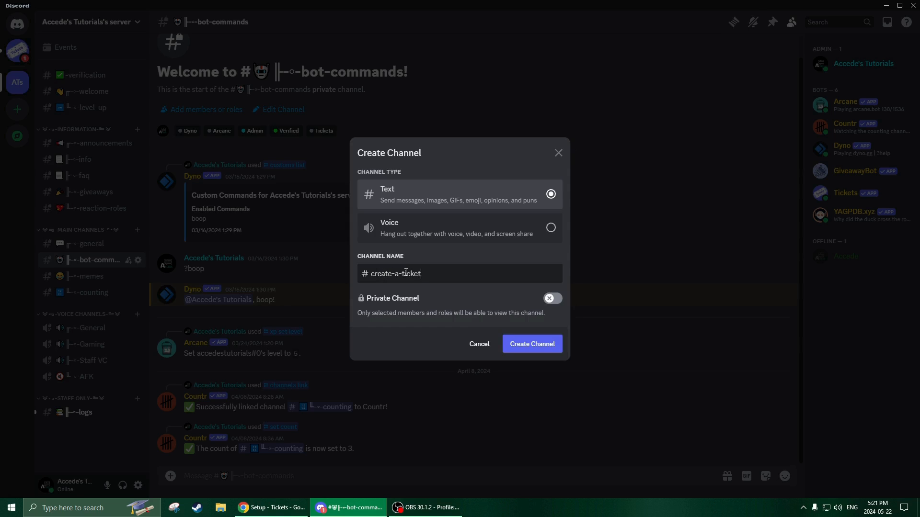
{"action": "left_click", "coordinate": [544, 344]}
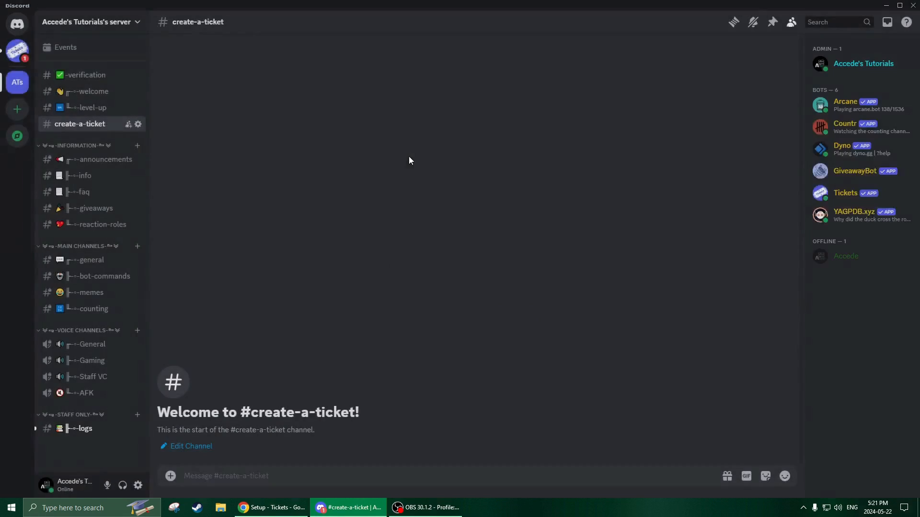
{"action": "right_click", "coordinate": [91, 124]}
{"action": "mouse_move", "coordinate": [121, 214]}
{"action": "left_click", "coordinate": [123, 233]}
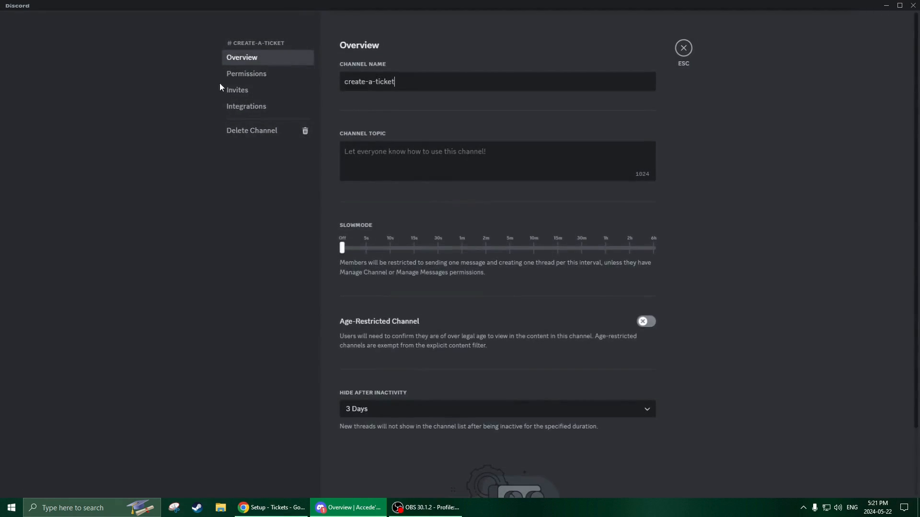
{"action": "left_click", "coordinate": [244, 73]}
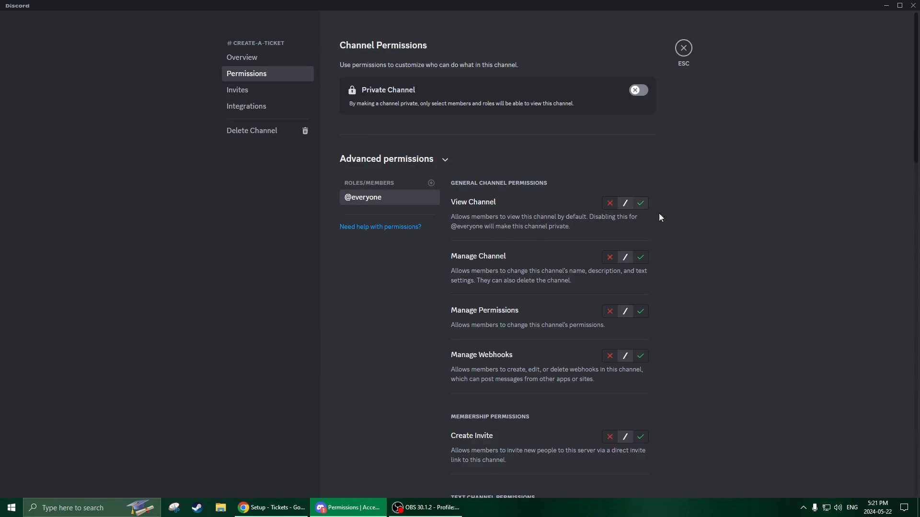
{"action": "left_click", "coordinate": [642, 204]}
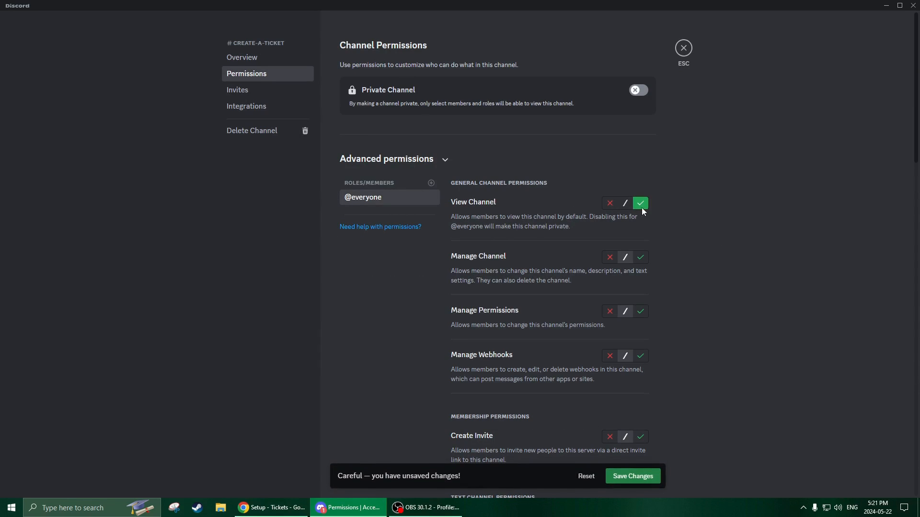
{"action": "scroll", "coordinate": [674, 212], "scroll_direction": "down", "scroll_amount": 5}
{"action": "left_click", "coordinate": [609, 274]}
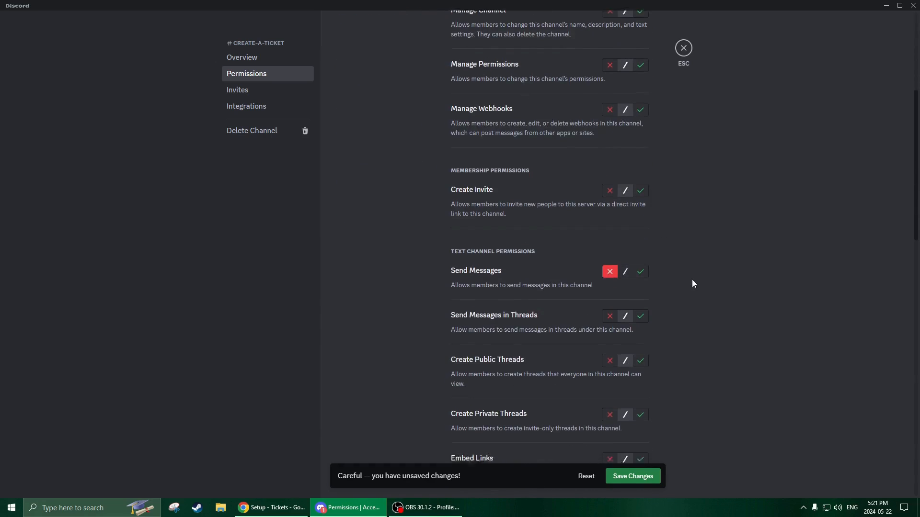
{"action": "scroll", "coordinate": [692, 283], "scroll_direction": "down", "scroll_amount": 13}
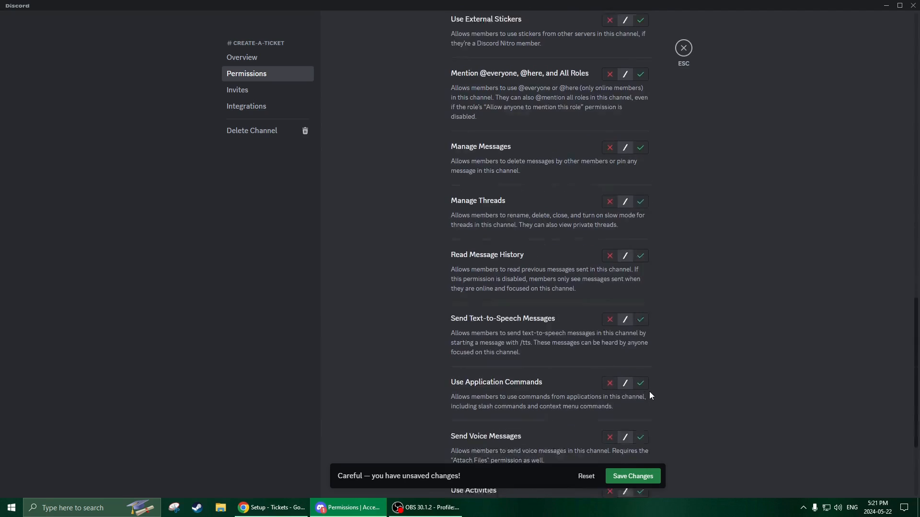
{"action": "left_click", "coordinate": [639, 246]}
{"action": "scroll", "coordinate": [698, 271], "scroll_direction": "up", "scroll_amount": 7}
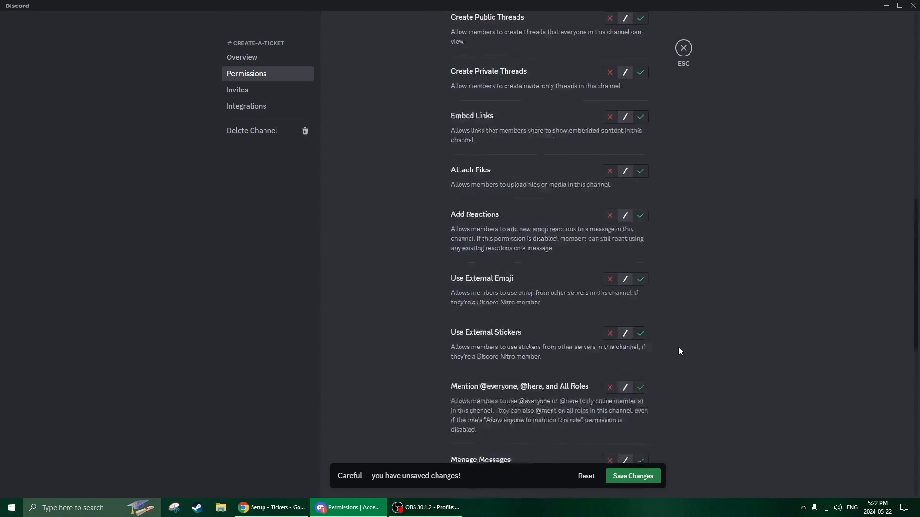
{"action": "scroll", "coordinate": [678, 347], "scroll_direction": "up", "scroll_amount": 1}
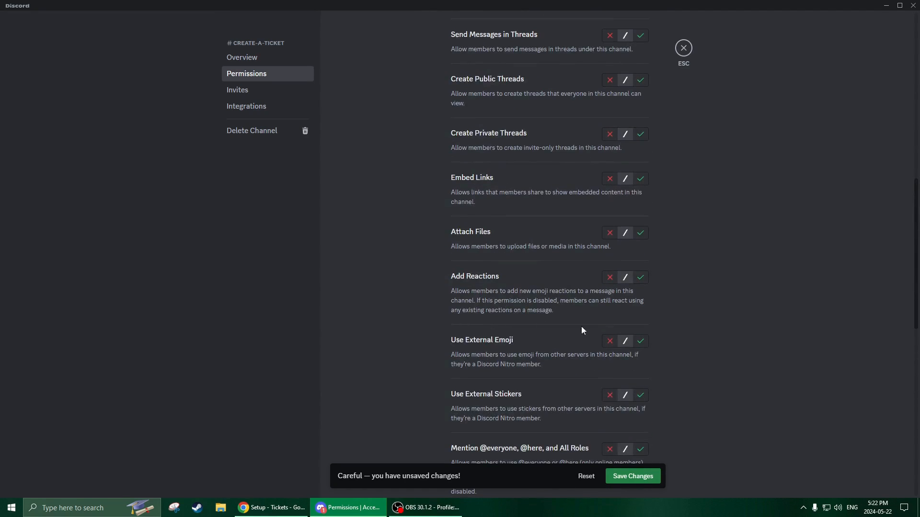
{"action": "left_click", "coordinate": [633, 476]}
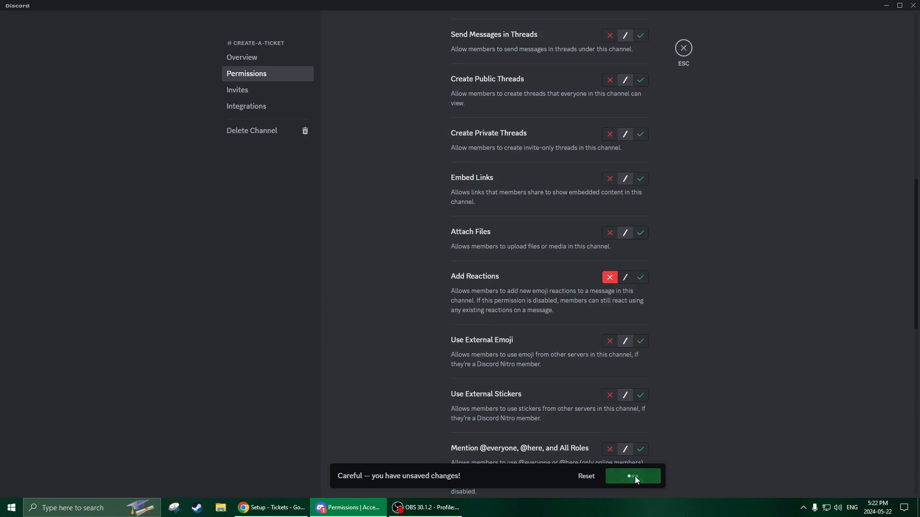
{"action": "left_click", "coordinate": [683, 48]}
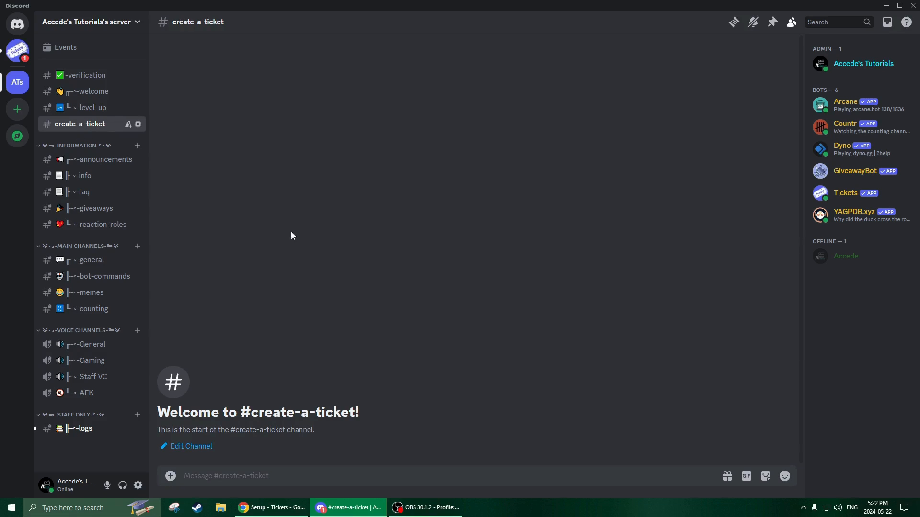
- Switch to the browser, open the Tickets online dashboard from the setup documentation and select the Discord server to manage
{"action": "left_click", "coordinate": [264, 512]}
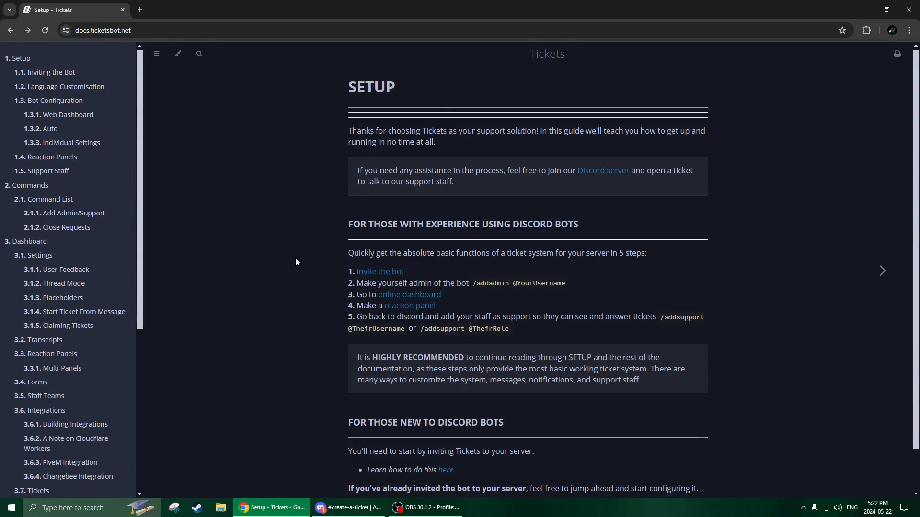
{"action": "scroll", "coordinate": [600, 203], "scroll_direction": "down", "scroll_amount": 1}
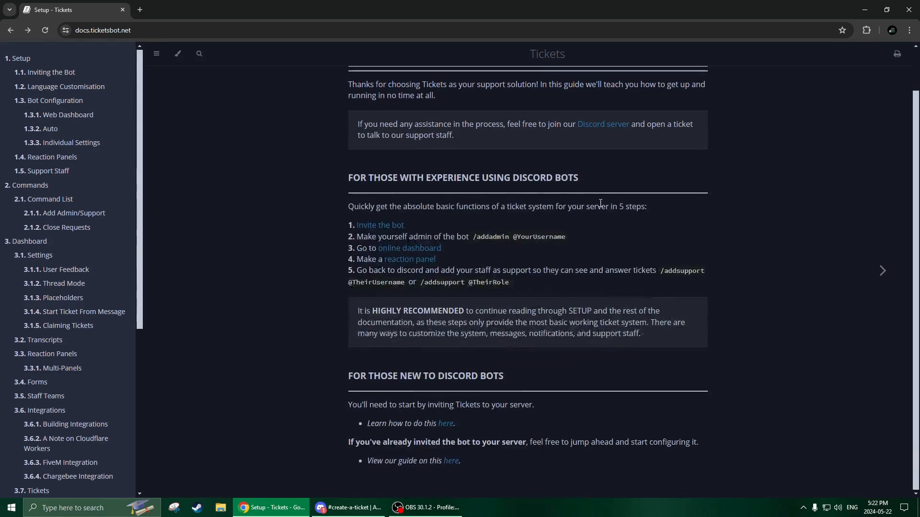
{"action": "left_click", "coordinate": [435, 209]}
{"action": "left_click_drag", "start_coordinate": [358, 209], "coordinate": [402, 205]}
{"action": "left_click", "coordinate": [451, 205]}
{"action": "left_click", "coordinate": [438, 203]}
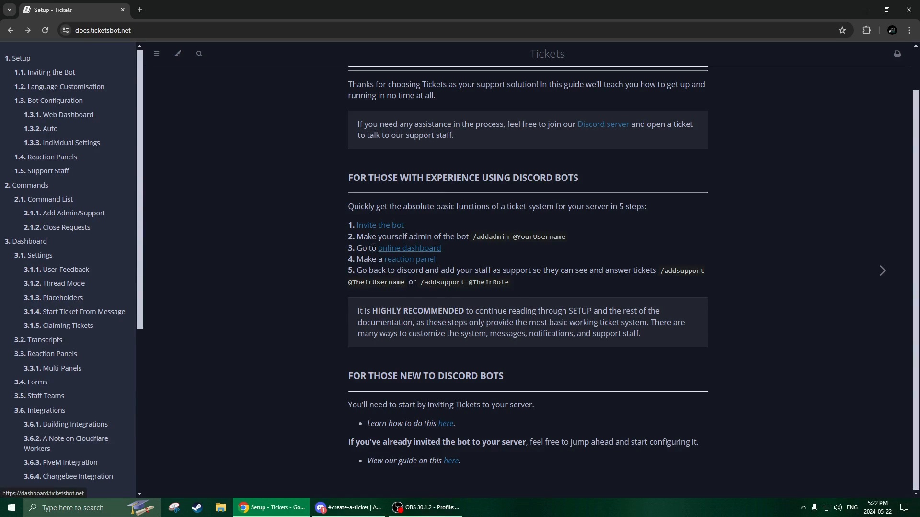
{"action": "left_click", "coordinate": [412, 249]}
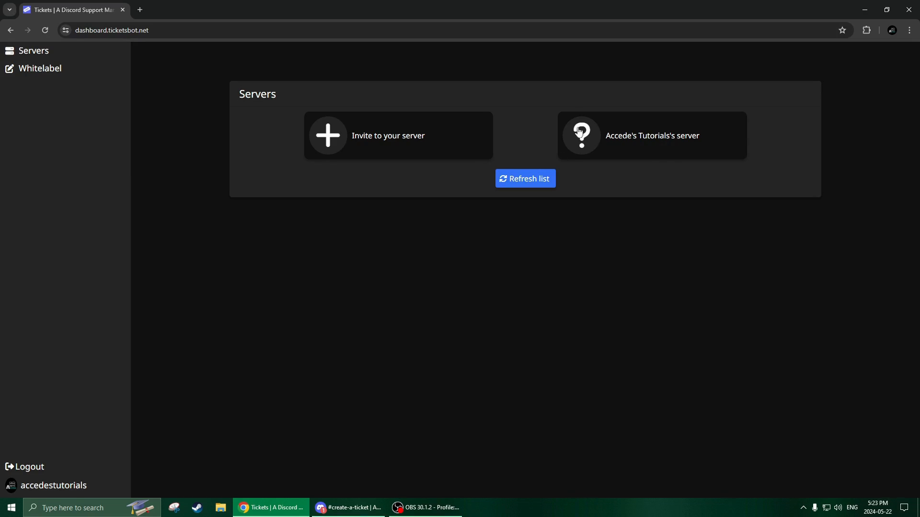
{"action": "left_click", "coordinate": [638, 139]}
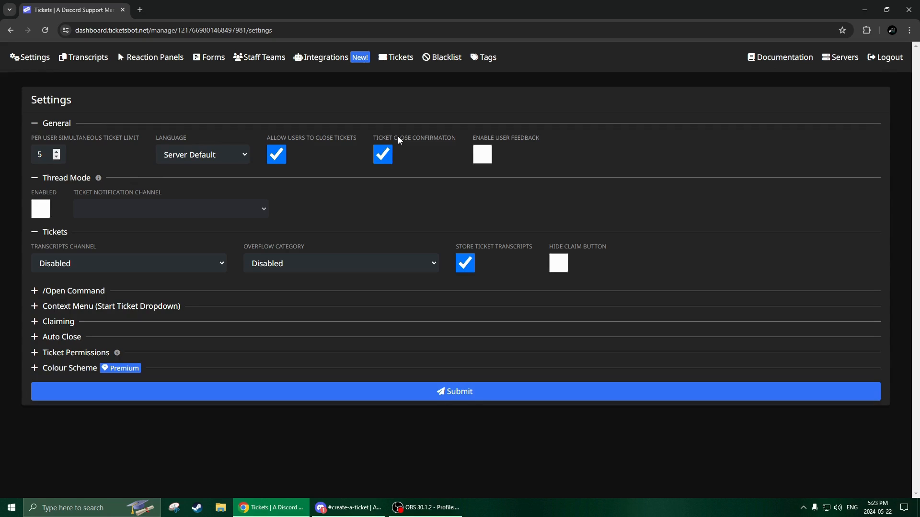
{"action": "left_click", "coordinate": [147, 62]}
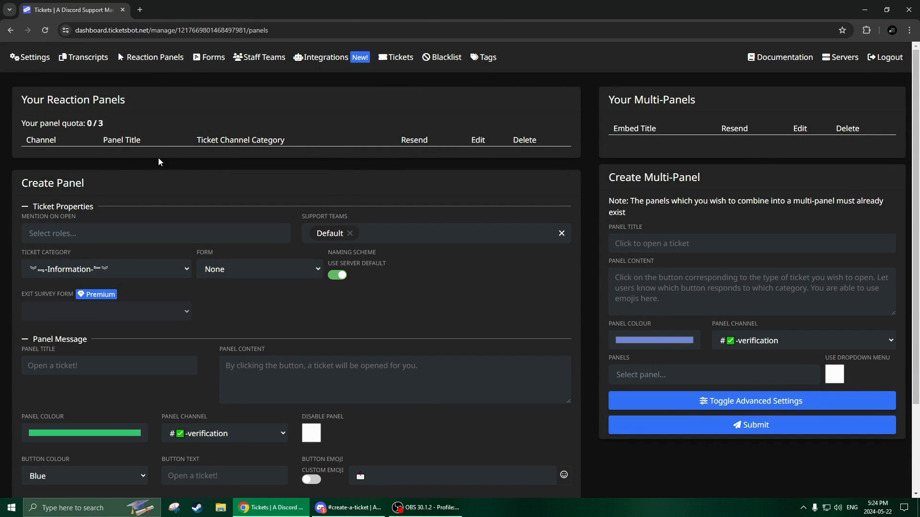
{"action": "scroll", "coordinate": [158, 162], "scroll_direction": "down", "scroll_amount": 2}
{"action": "scroll", "coordinate": [123, 211], "scroll_direction": "up", "scroll_amount": 1}
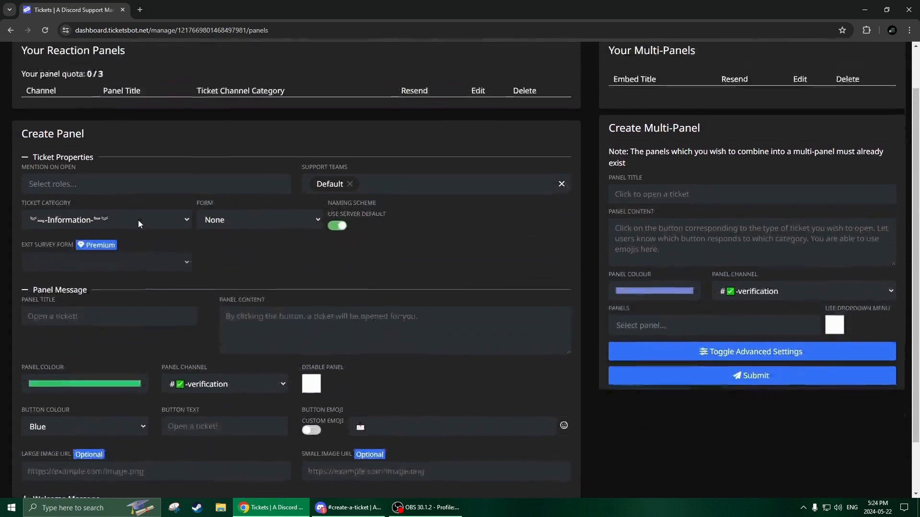
{"action": "scroll", "coordinate": [138, 224], "scroll_direction": "up", "scroll_amount": 1}
{"action": "scroll", "coordinate": [138, 224], "scroll_direction": "down", "scroll_amount": 1}
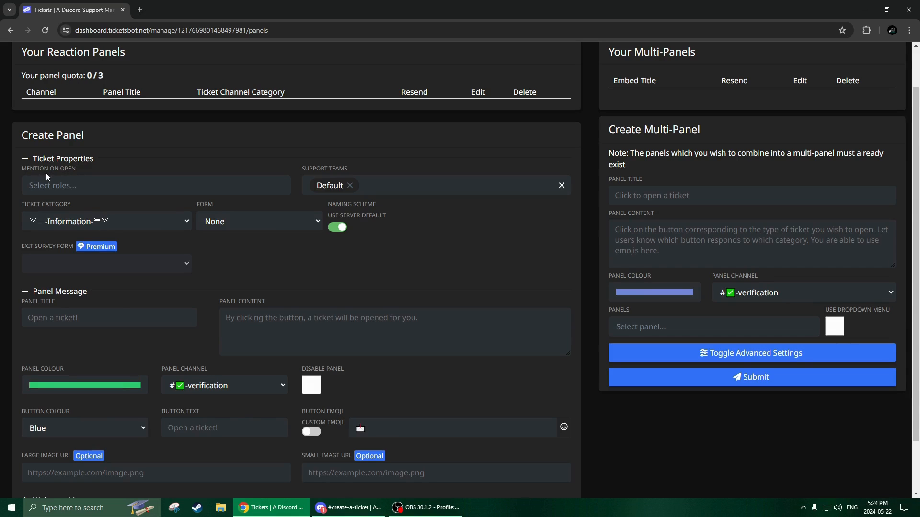
{"action": "left_click", "coordinate": [93, 185]}
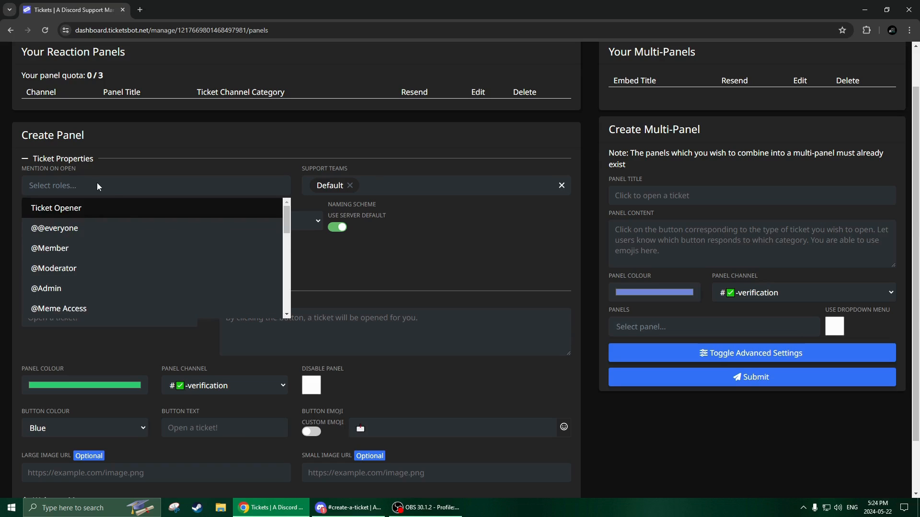
{"action": "scroll", "coordinate": [120, 229], "scroll_direction": "down", "scroll_amount": 1}
{"action": "left_click", "coordinate": [91, 238]}
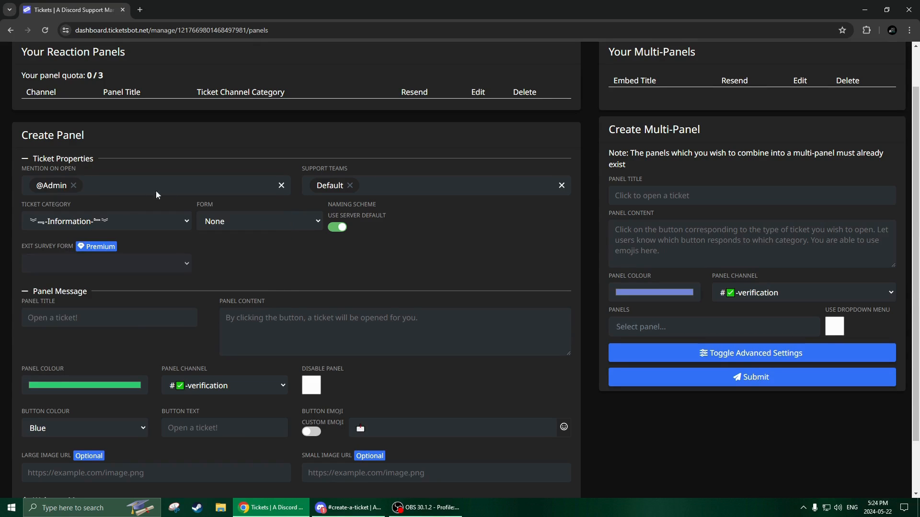
{"action": "left_click", "coordinate": [217, 188]}
{"action": "left_click", "coordinate": [67, 269]}
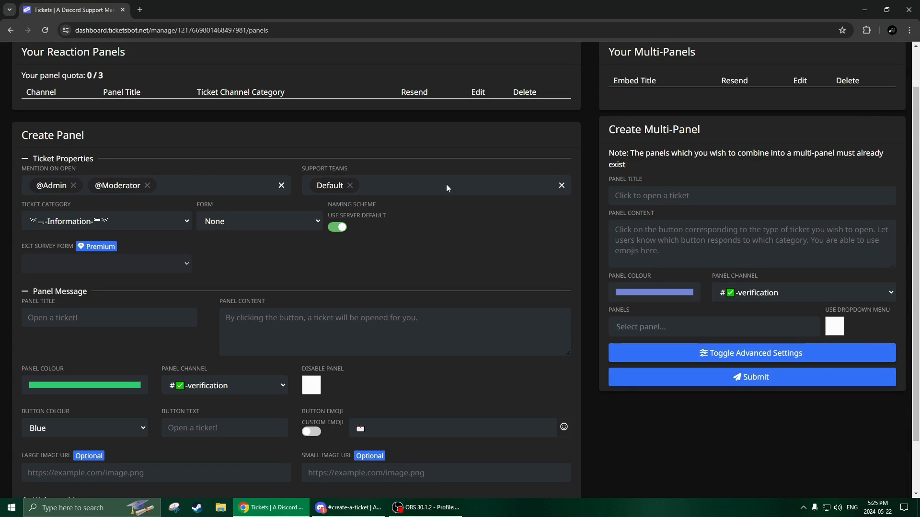
- Set the panel's ticket category to Staff Only, leaving the support team at Default and the form at None
{"action": "left_click", "coordinate": [424, 189]}
{"action": "left_click", "coordinate": [413, 174]}
{"action": "left_click", "coordinate": [115, 228]}
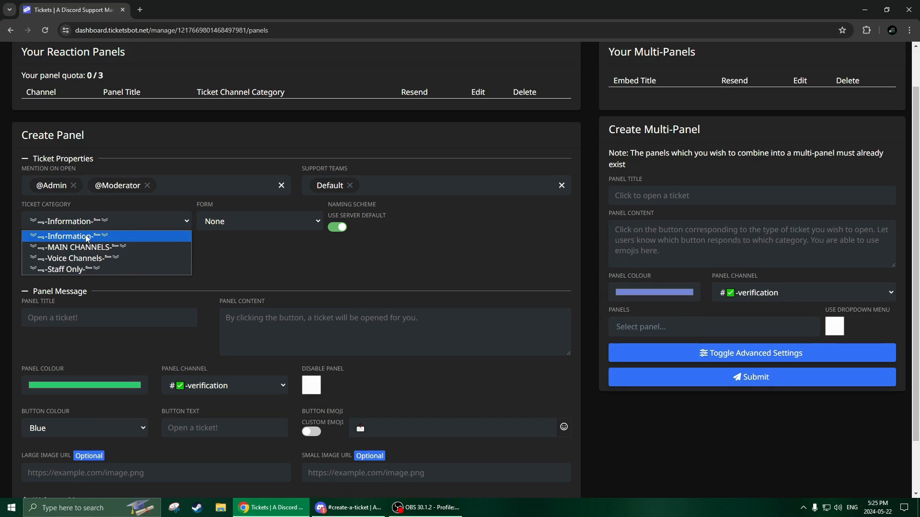
{"action": "left_click", "coordinate": [69, 272]}
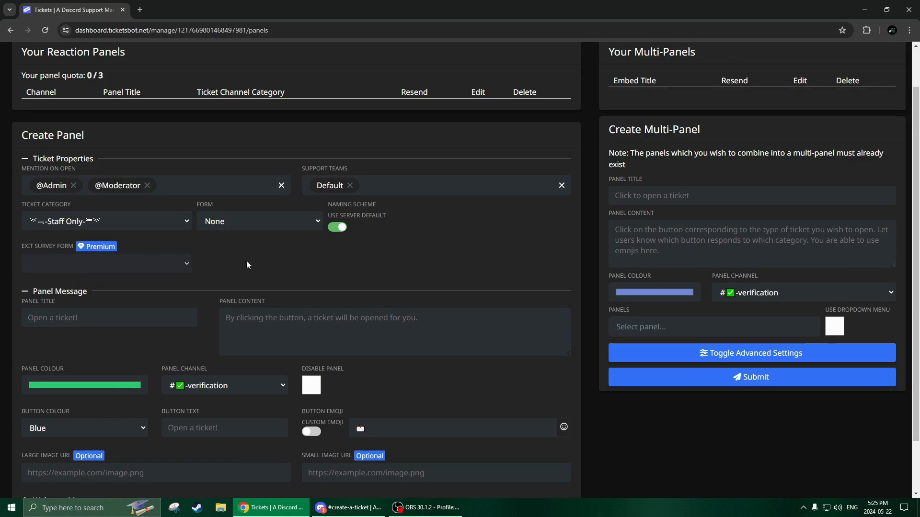
{"action": "left_click", "coordinate": [234, 221]}
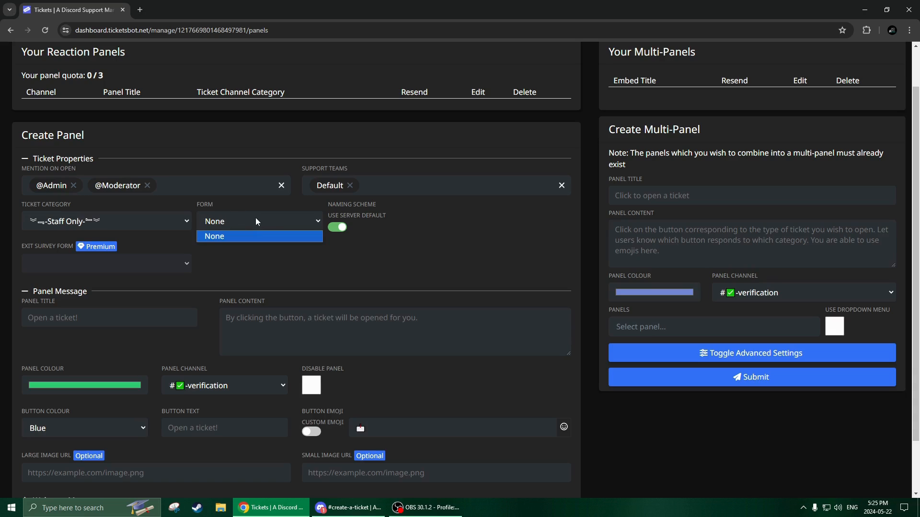
{"action": "left_click", "coordinate": [254, 223]}
{"action": "left_click", "coordinate": [254, 223]}
{"action": "left_click", "coordinate": [246, 225]}
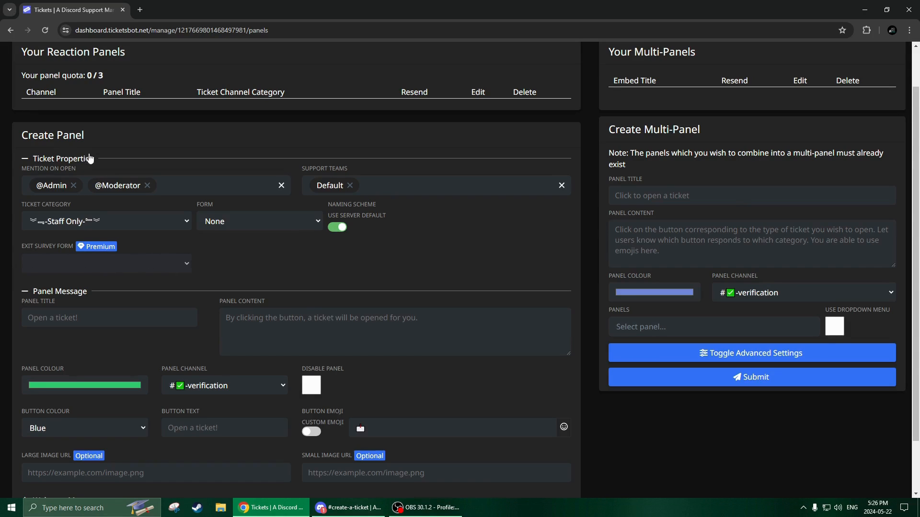
- Collapse the ticket properties and title the panel message "Create a Ticket!"
{"action": "left_click", "coordinate": [48, 161]}
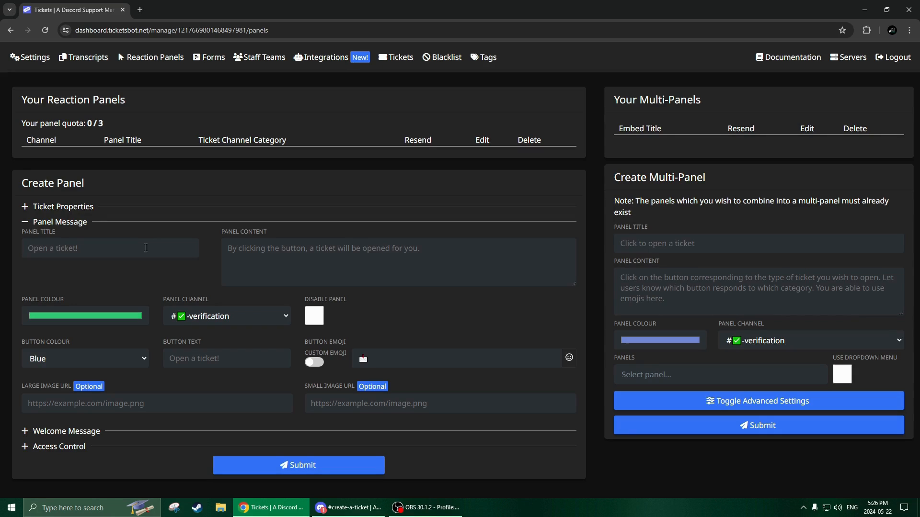
{"action": "type", "text": "Create A Ticket!"}
- Enter the panel content "Click the button below, and a ticket will be opened for you, a staff member will respond as soon as possible."
{"action": "left_click", "coordinate": [291, 249]}
{"action": "type", "text": "Click the bu"}
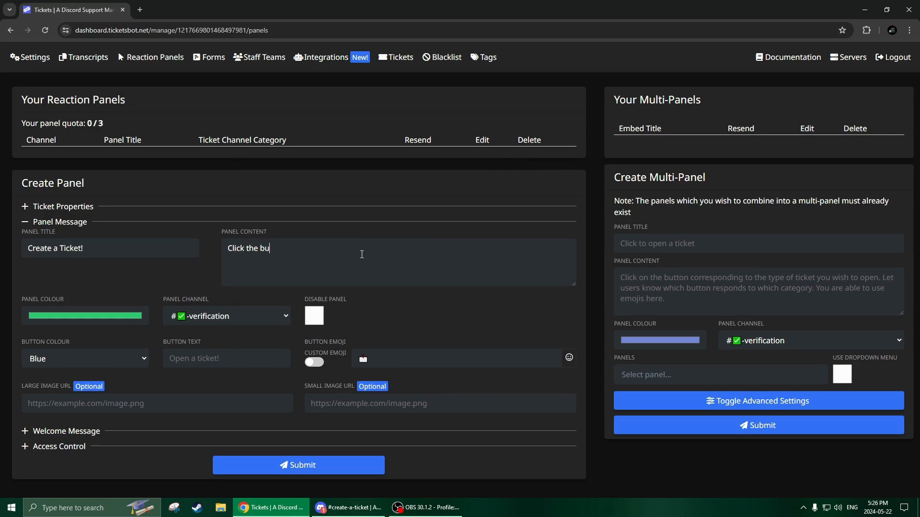
{"action": "type", "text": "tton below, and a ticket will be opened for you"}
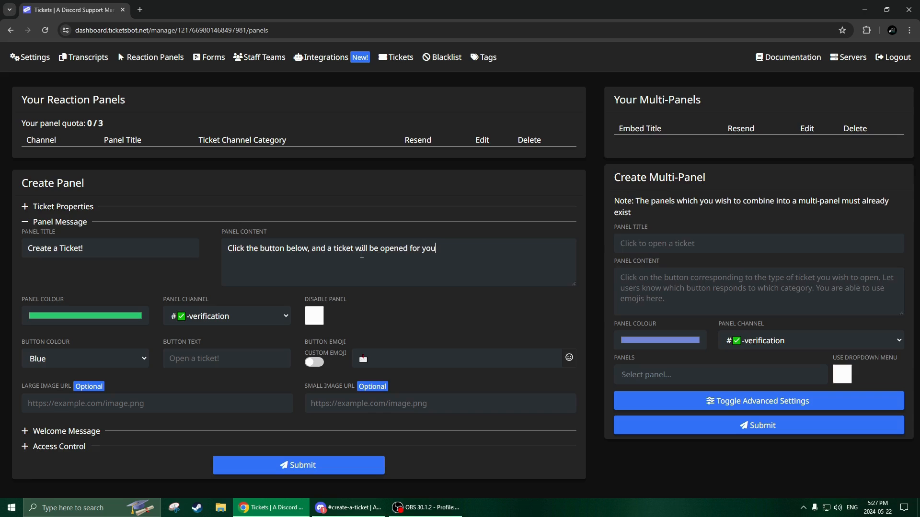
{"action": "key", "text": "BackSpace"}
{"action": "key", "text": "BackSpace"}
{"action": "type", "text": ", a staff member will respond "}
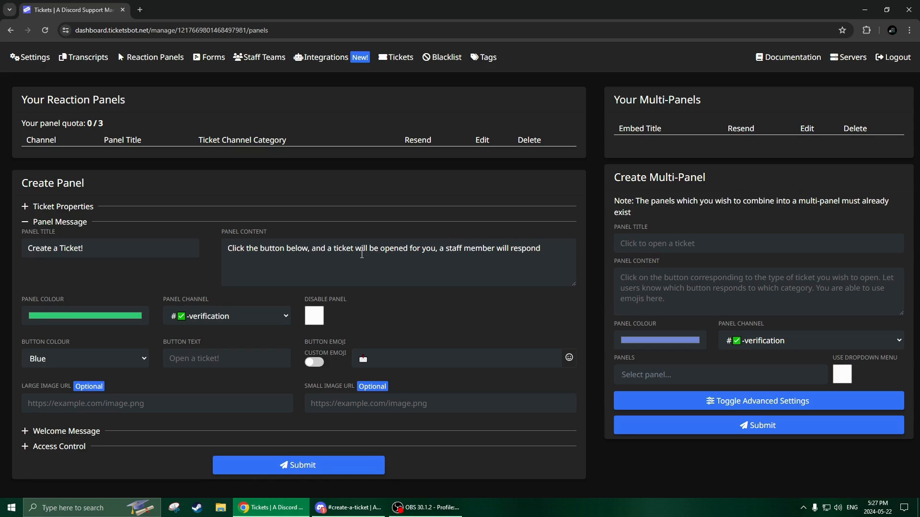
{"action": "type", "text": "as soon as possible."}
- Set the panel colour to a bright blue and choose #create-a-ticket as the panel channel
{"action": "left_click", "coordinate": [60, 317]}
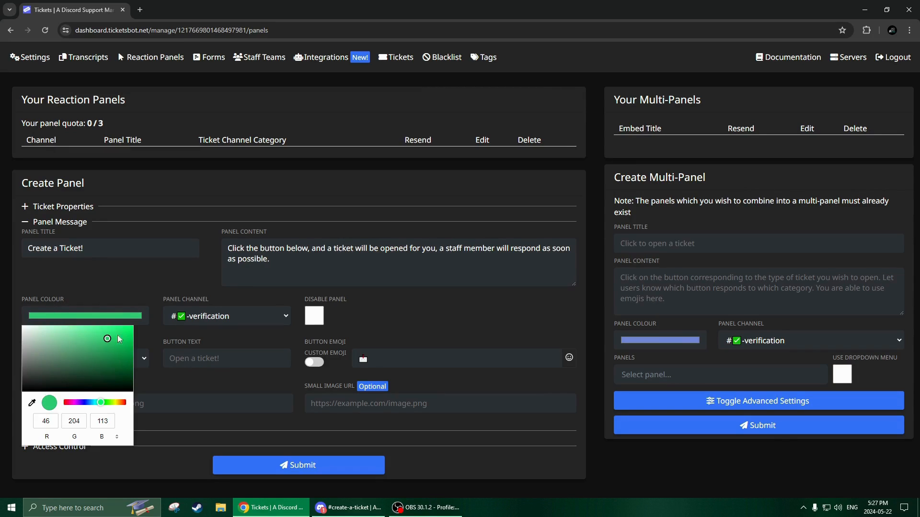
{"action": "left_click", "coordinate": [89, 404]}
{"action": "left_click", "coordinate": [91, 403]}
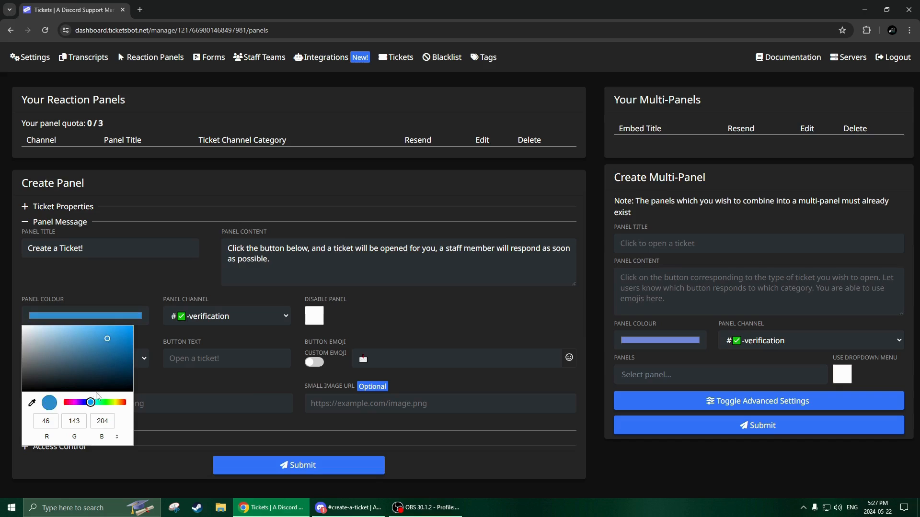
{"action": "left_click_drag", "start_coordinate": [109, 340], "coordinate": [150, 318]}
{"action": "left_click", "coordinate": [154, 286]}
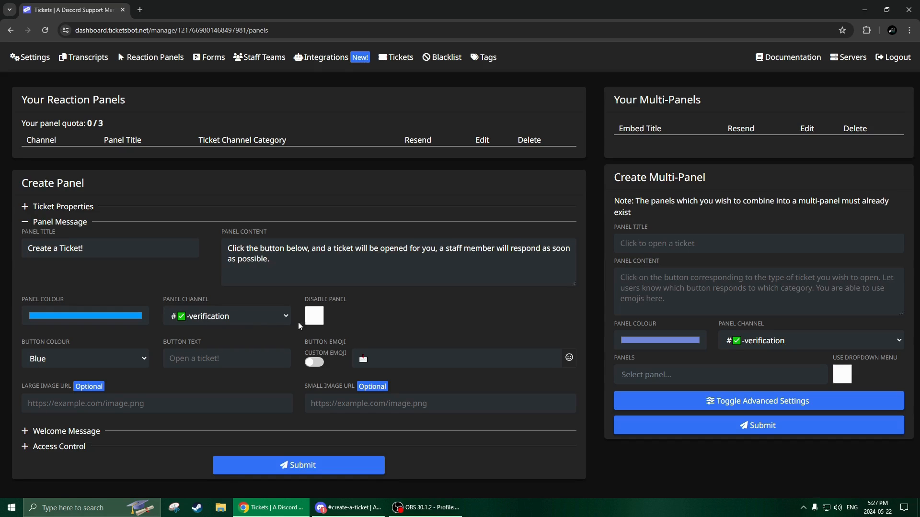
{"action": "left_click", "coordinate": [245, 315]}
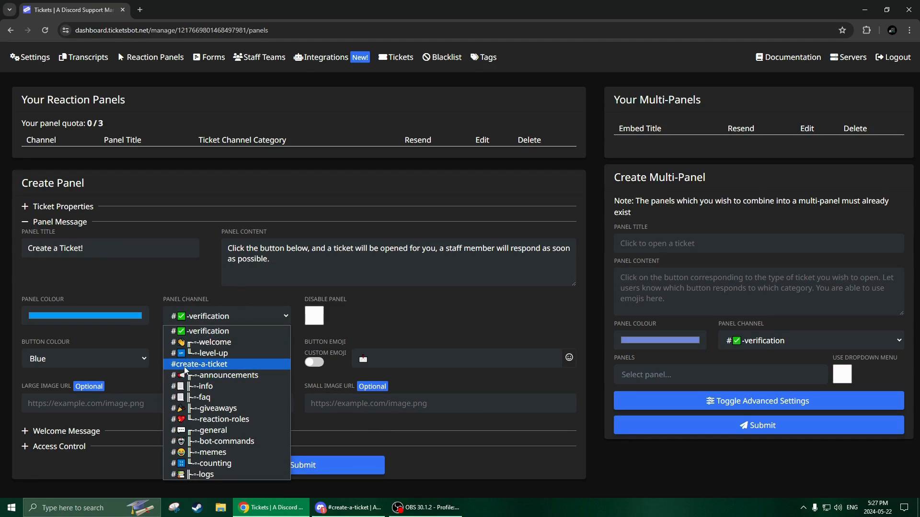
{"action": "left_click", "coordinate": [209, 364]}
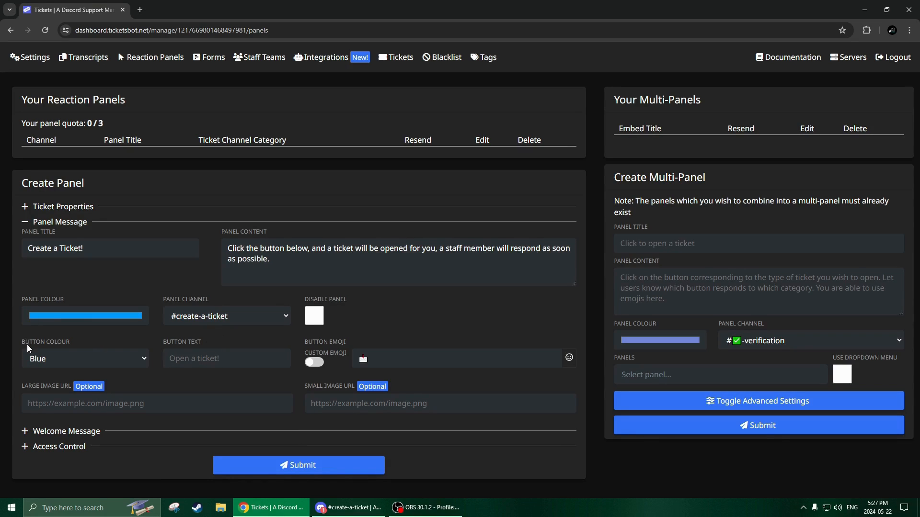
- Make the panel's button red with the text "Create New Ticket", then submit the panel and close the message
{"action": "left_click", "coordinate": [113, 366]}
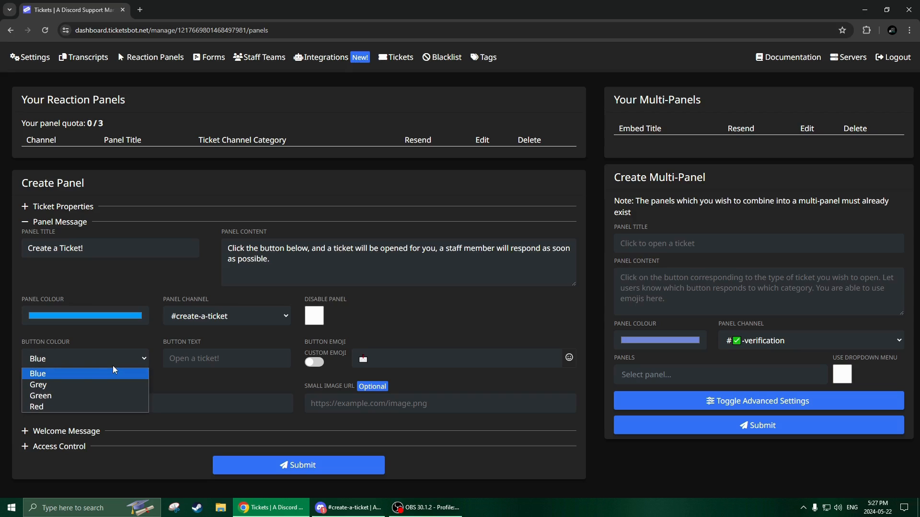
{"action": "left_click", "coordinate": [51, 406]}
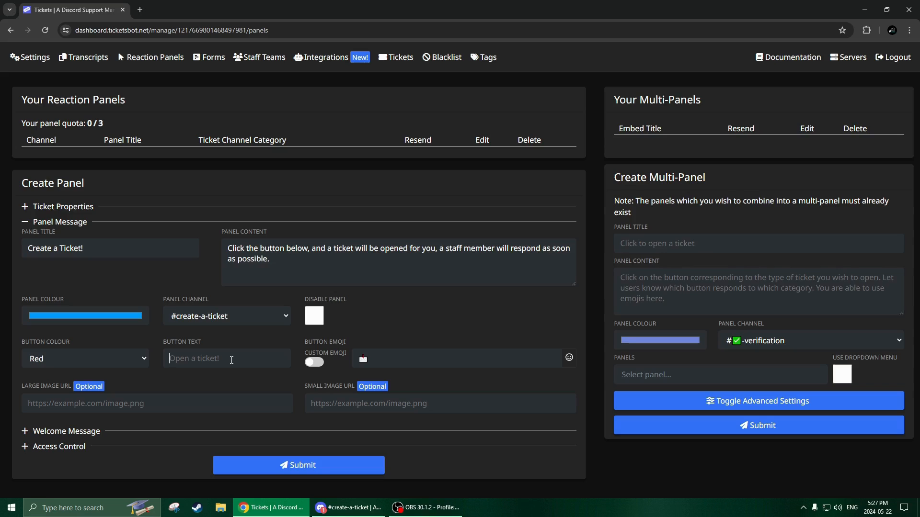
{"action": "type", "text": "Create New Ticket"}
{"action": "left_click", "coordinate": [305, 468]}
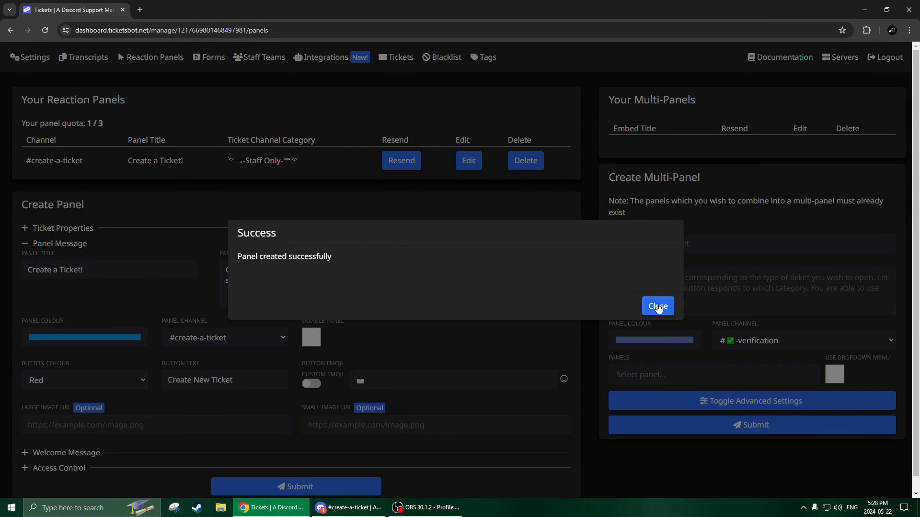
{"action": "left_click", "coordinate": [656, 308]}
- Switch to Discord, open a test ticket from the panel in create-a-ticket and dismiss the bot's reply
{"action": "left_click", "coordinate": [348, 508]}
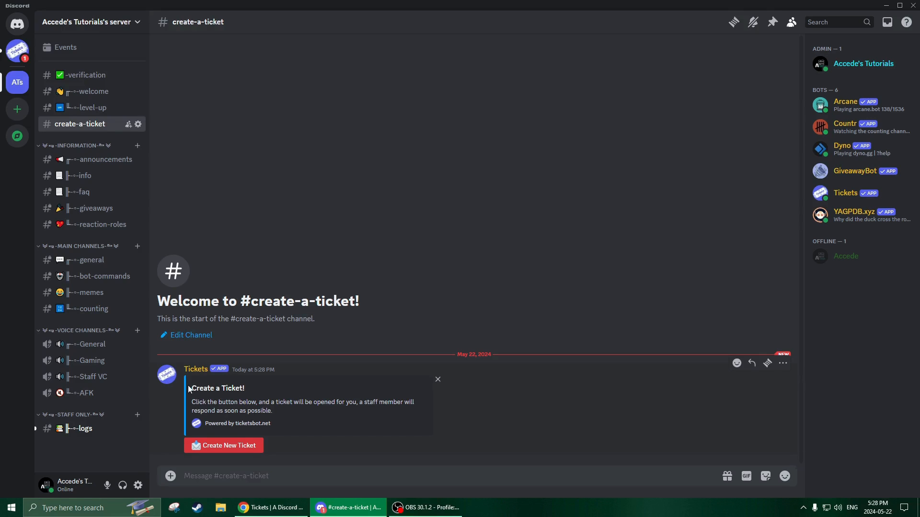
{"action": "left_click_drag", "start_coordinate": [191, 391], "coordinate": [244, 403]}
{"action": "left_click", "coordinate": [203, 398]}
{"action": "left_click", "coordinate": [214, 388]}
{"action": "left_click", "coordinate": [245, 406]}
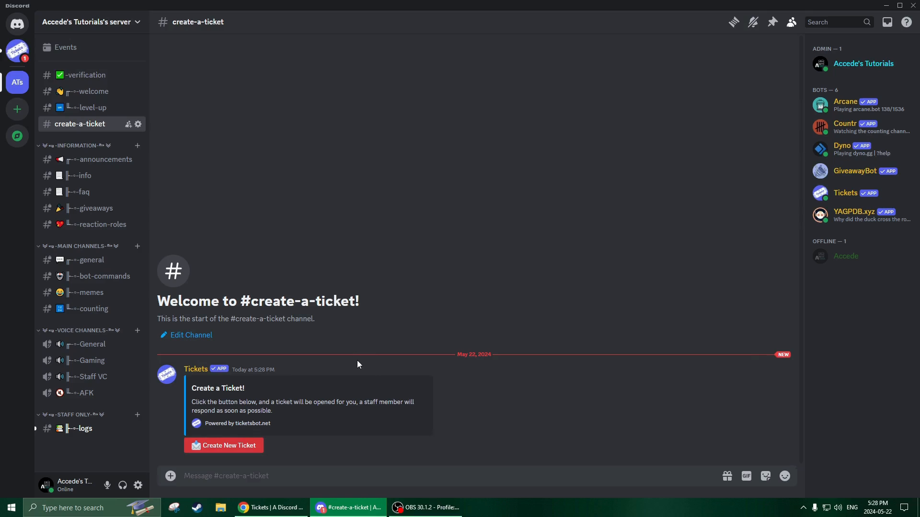
{"action": "left_click", "coordinate": [228, 445]}
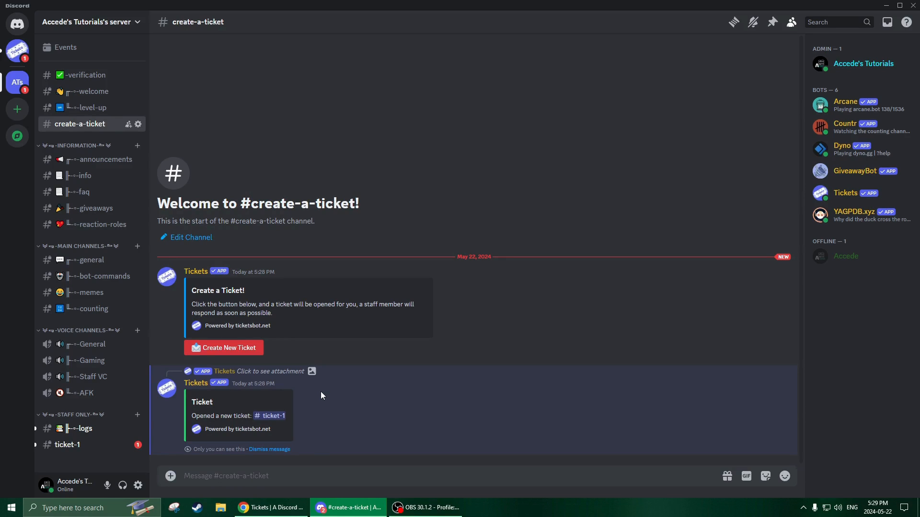
{"action": "left_click", "coordinate": [269, 450]}
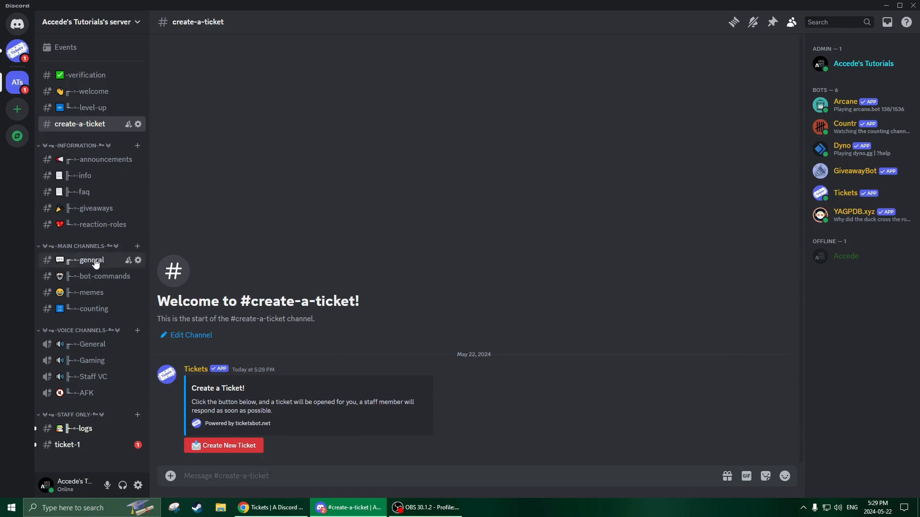
- Open the ticket-1 channel, read the bot's welcome message and send "I need help"
{"action": "left_click", "coordinate": [68, 451]}
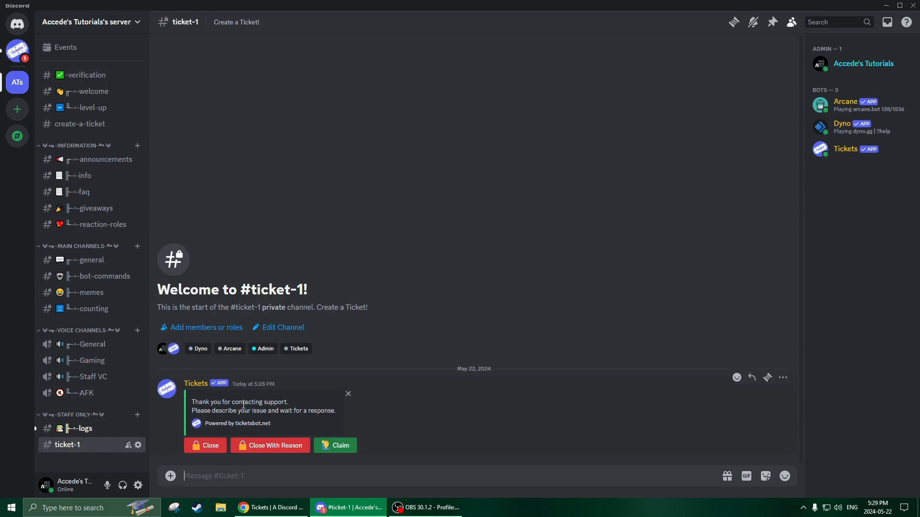
{"action": "left_click_drag", "start_coordinate": [190, 403], "coordinate": [303, 400]}
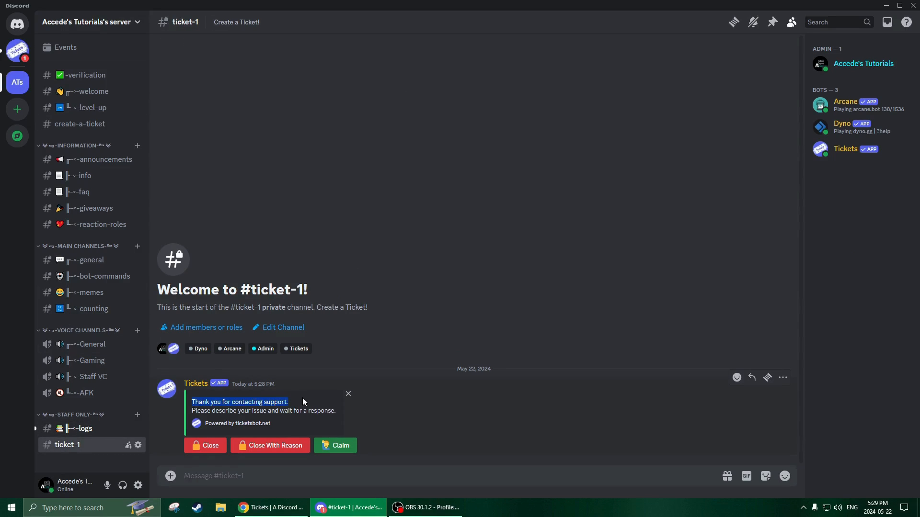
{"action": "left_click", "coordinate": [244, 406]}
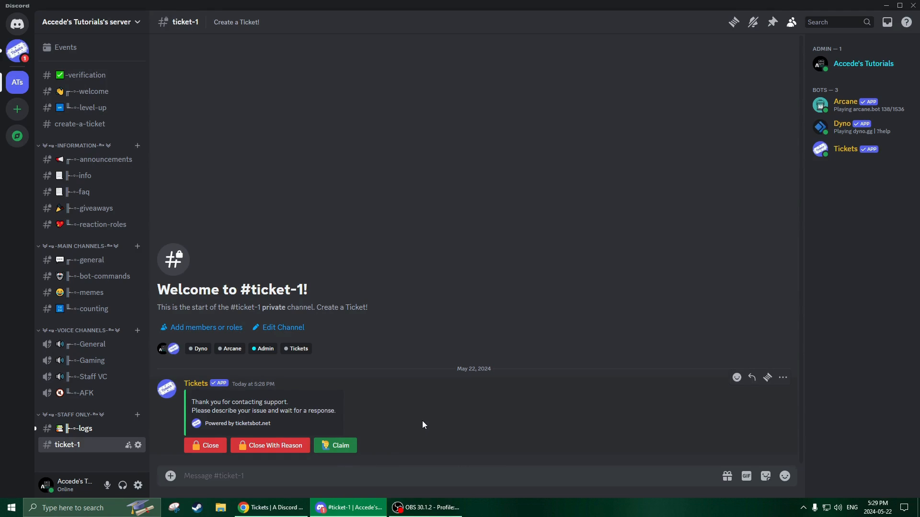
{"action": "type", "text": "I need gelp"}
{"action": "key", "text": "Return"}
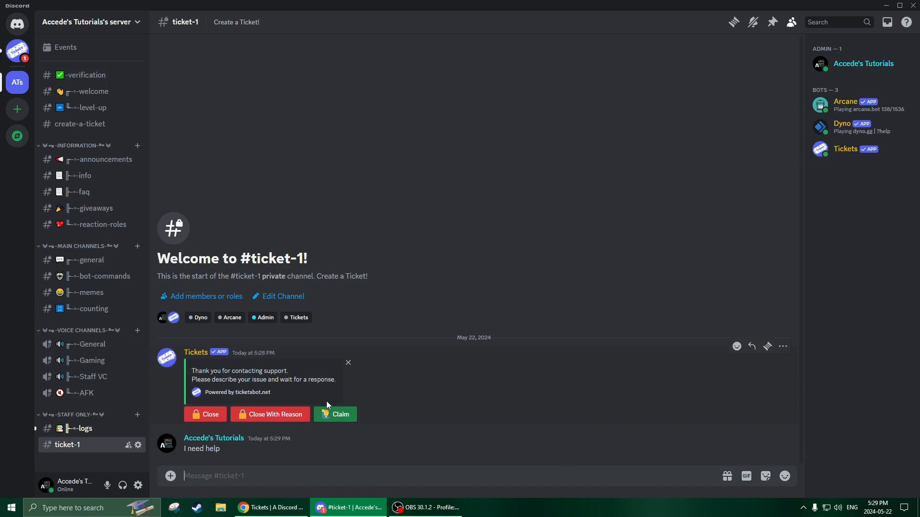
- Claim the ticket in ticket-1 and send the short test messages "gfd", "g", "fd", "gg" and "d"
{"action": "left_click", "coordinate": [336, 420]}
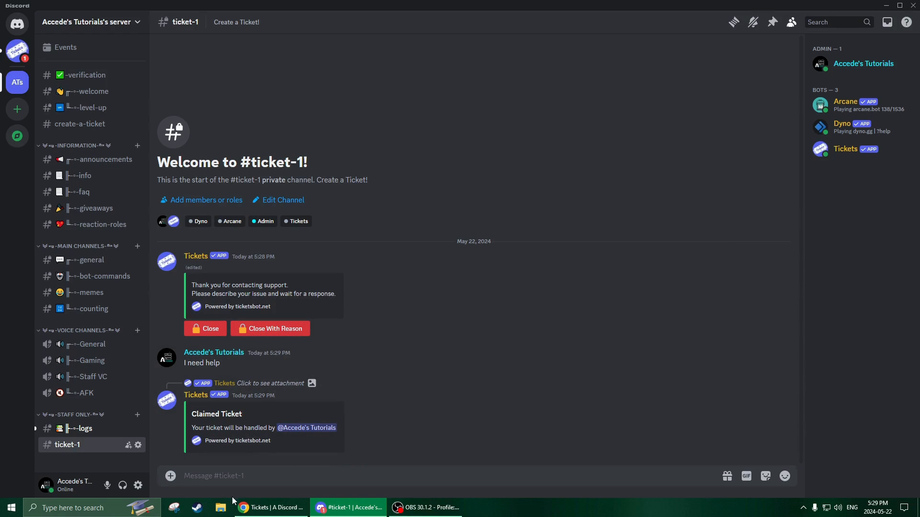
{"action": "type", "text": "gfd g "}
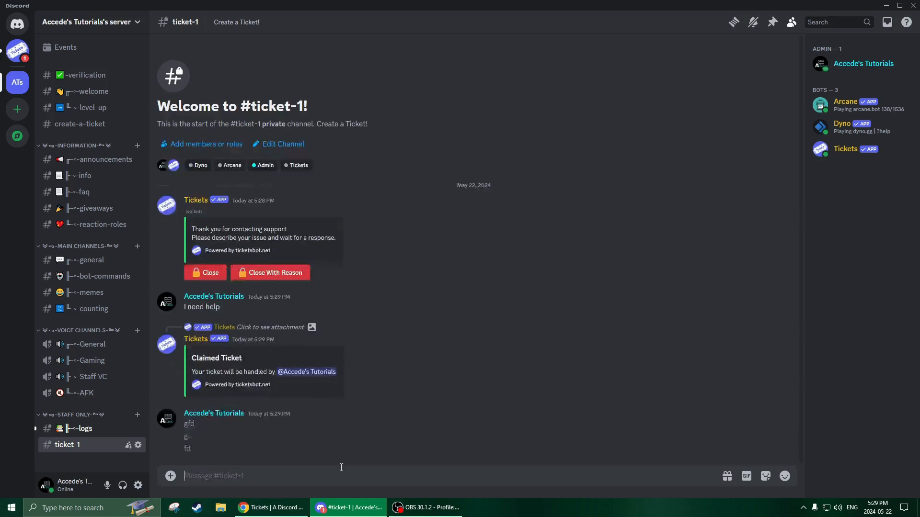
{"action": "type", "text": "fd gg d f"}
{"action": "key", "text": "BackSpace"}
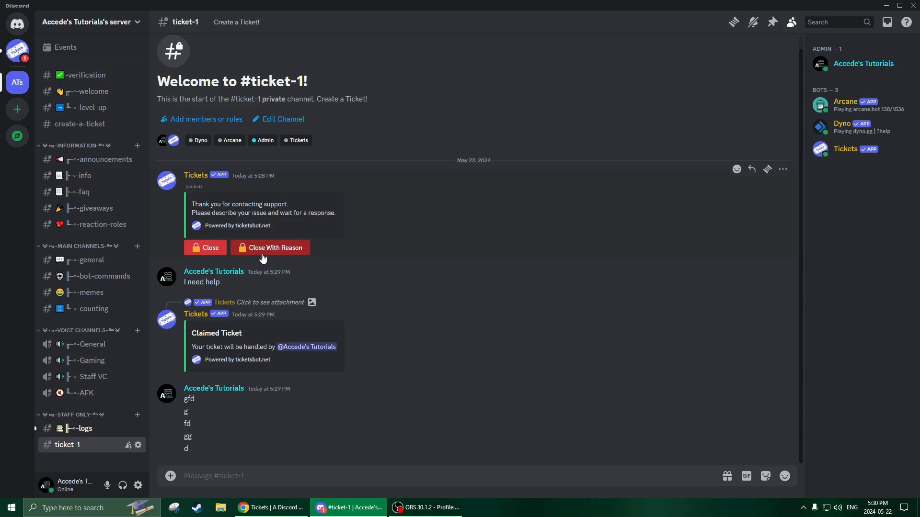
- Close the test ticket without a reason and confirm the closure
{"action": "left_click", "coordinate": [201, 249]}
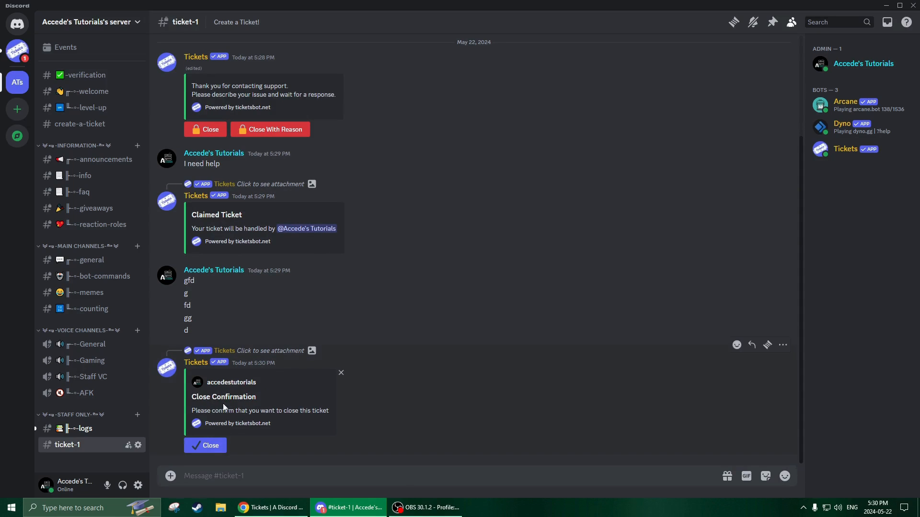
{"action": "left_click", "coordinate": [203, 447]}
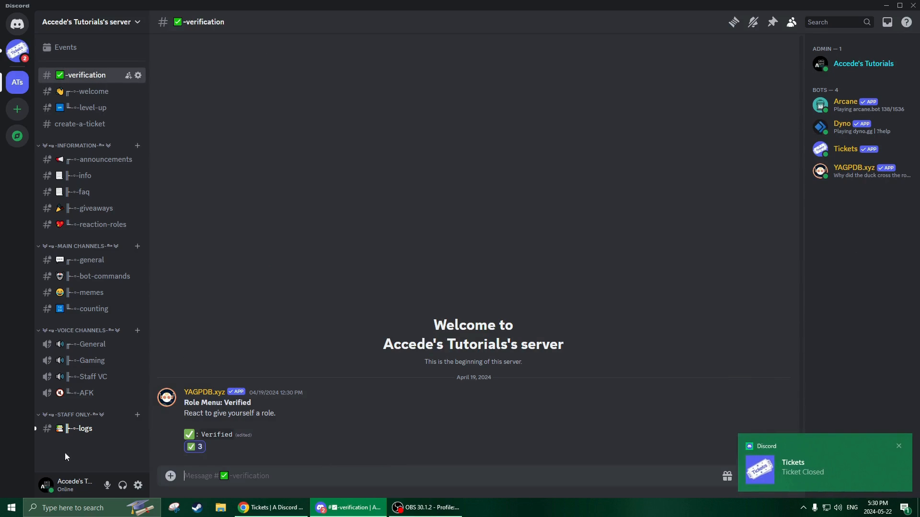
- Open the direct messages with the Tickets bot and read the Ticket Closed summary, including its ticket ID and reason
{"action": "left_click", "coordinate": [17, 24]}
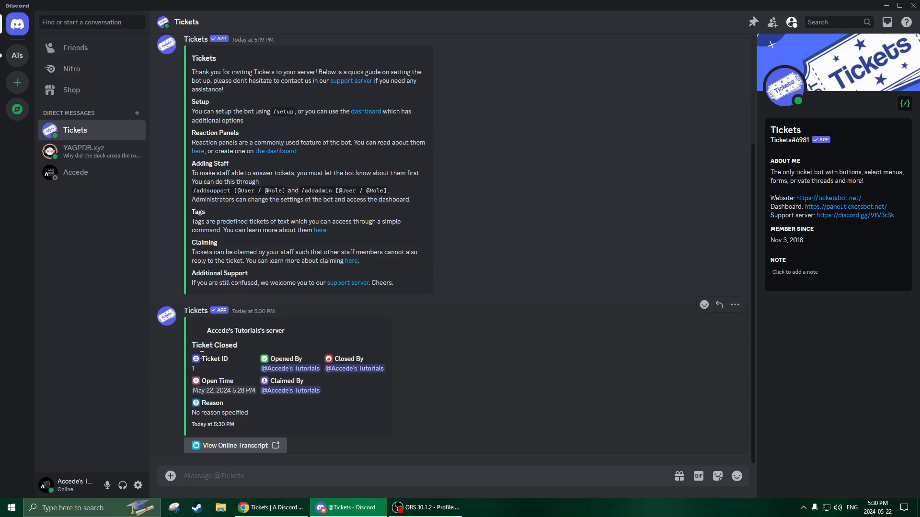
{"action": "left_click_drag", "start_coordinate": [192, 346], "coordinate": [246, 352]}
{"action": "left_click", "coordinate": [234, 354]}
{"action": "left_click_drag", "start_coordinate": [202, 401], "coordinate": [245, 413]}
{"action": "left_click", "coordinate": [258, 419]}
{"action": "left_click_drag", "start_coordinate": [190, 351], "coordinate": [221, 356]}
{"action": "left_click", "coordinate": [257, 420]}
- Return to the server, check the ticket channel entries in the logs channel and switch to the general channel
{"action": "left_click", "coordinate": [14, 65]}
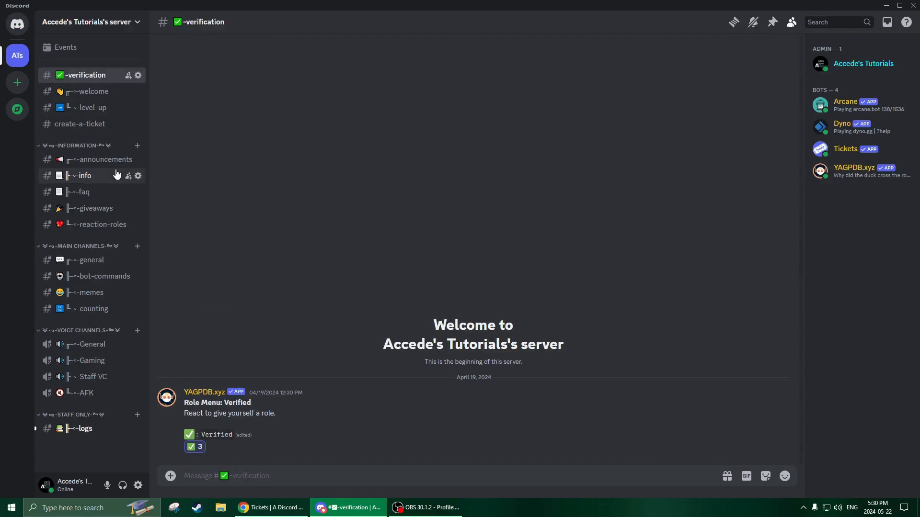
{"action": "left_click", "coordinate": [85, 429]}
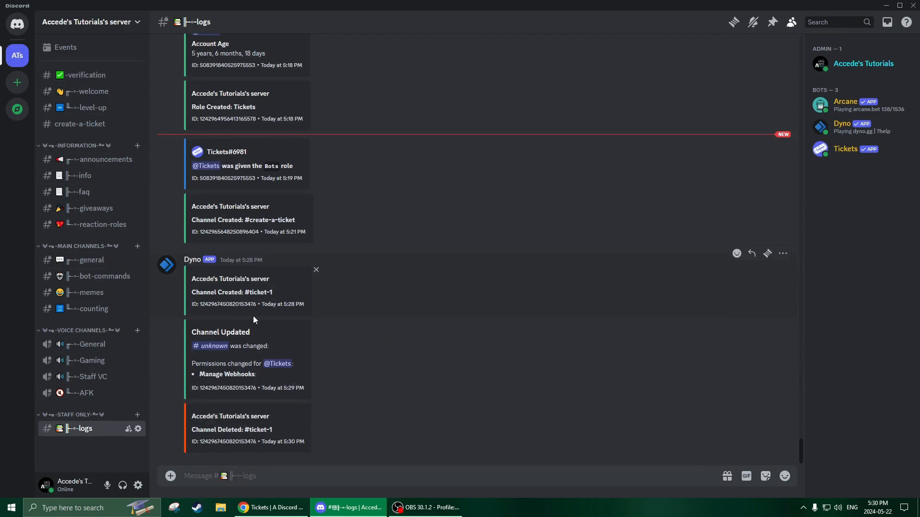
{"action": "left_click", "coordinate": [90, 260]}
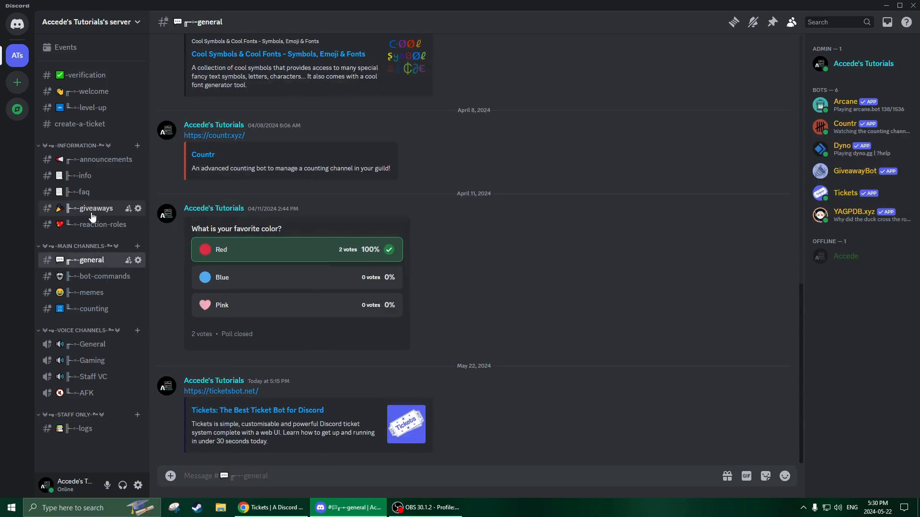